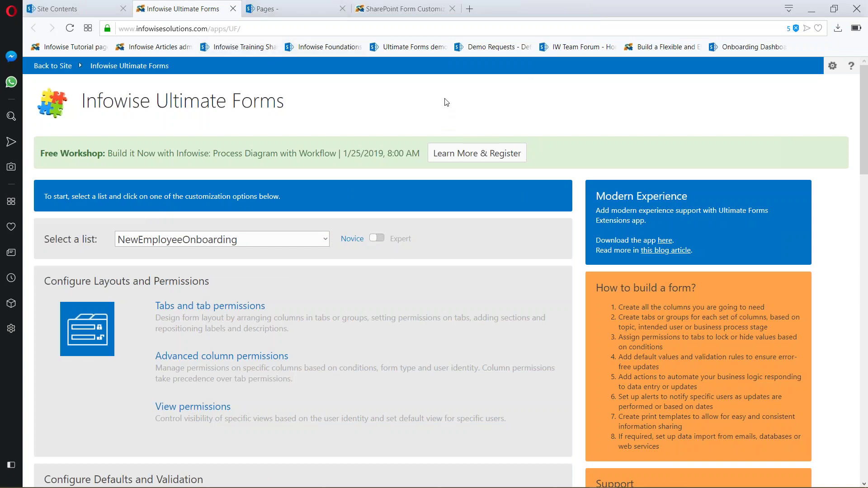
# Step: Look over the customization options available for the NewEmployeeOnboarding list on the Ultimate Forms page
pyautogui.scroll(-3, 474, 100)
pyautogui.scroll(-7, 472, 113)
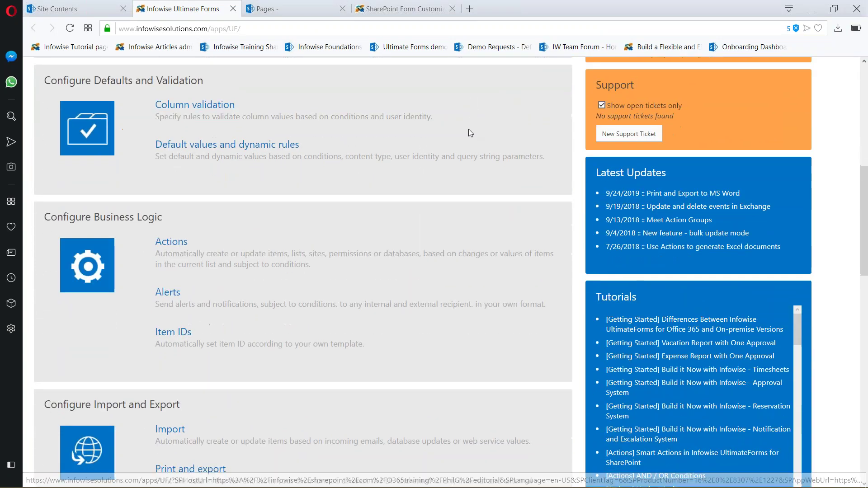
pyautogui.scroll(6, 468, 129)
pyautogui.scroll(4, 468, 129)
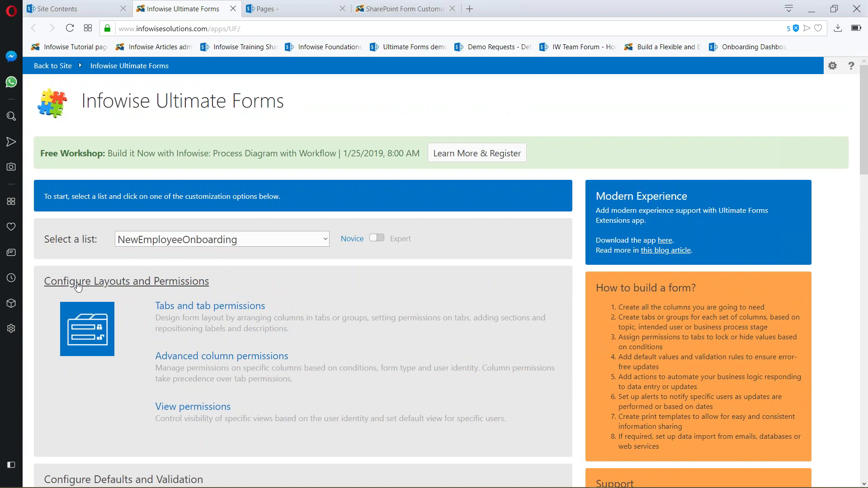
# Step: Collapse the three upper configuration sections, and re-expand Configure Layouts and Permissions and Configure Business Logic, leaving Configure Defaults and Validation collapsed
pyautogui.click(78, 286)
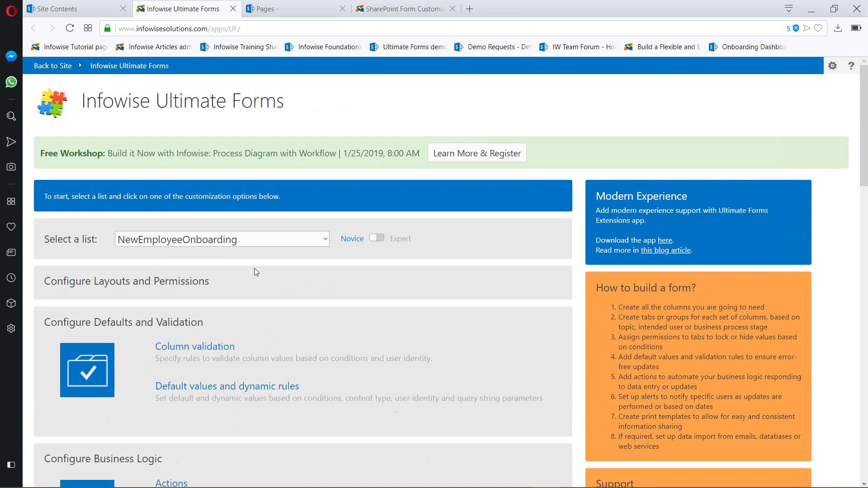
pyautogui.click(159, 322)
pyautogui.scroll(-3, 231, 264)
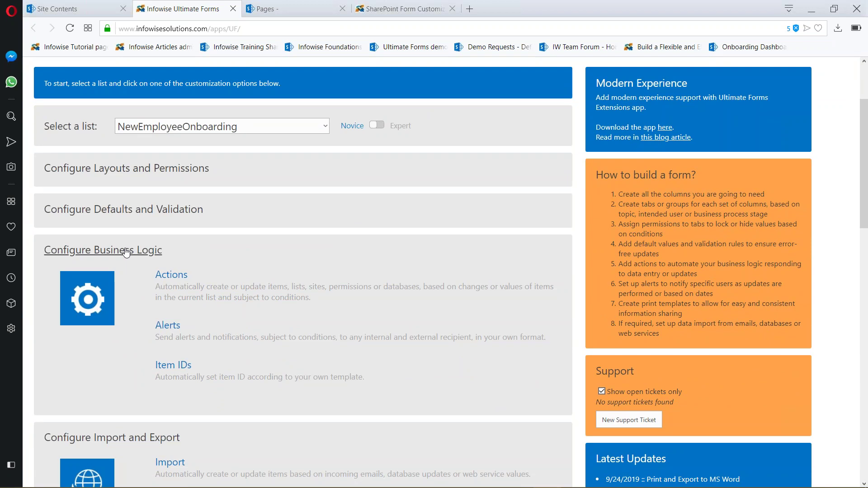
pyautogui.click(103, 250)
pyautogui.click(103, 169)
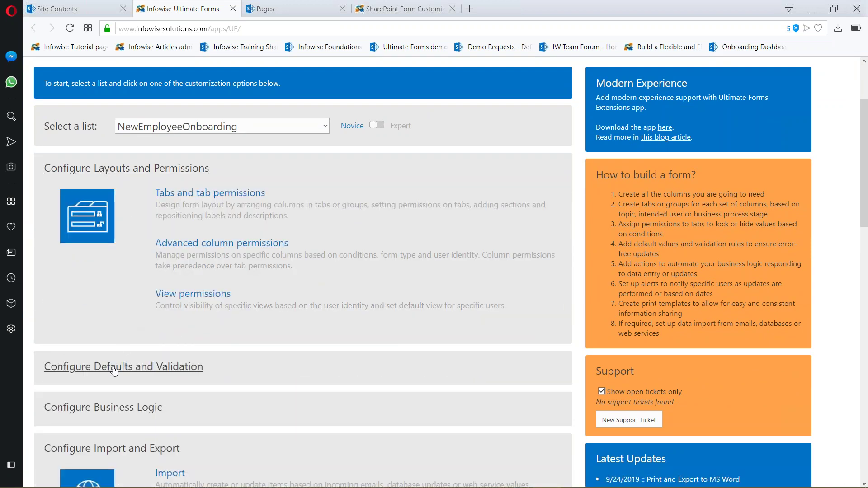
pyautogui.click(91, 414)
# Step: Review the remaining configuration sections, then open the NewEmployeeOnboarding list's Actions settings and close them again
pyautogui.scroll(-3, 240, 232)
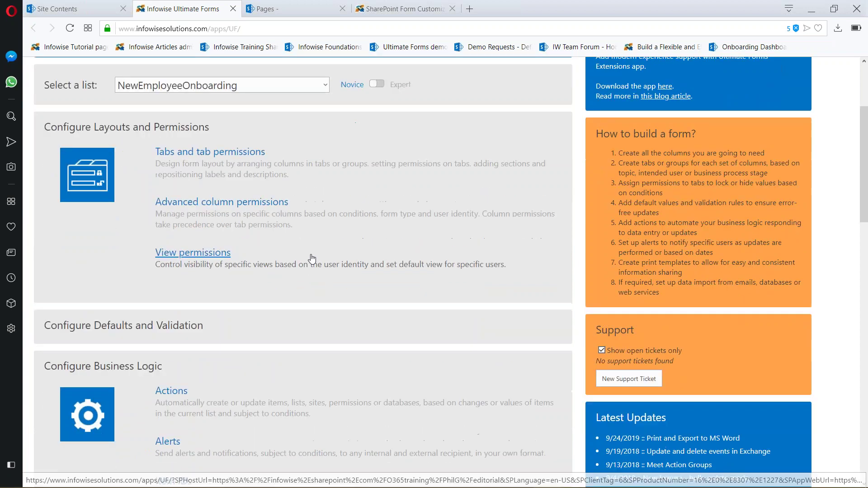
pyautogui.scroll(-5, 314, 266)
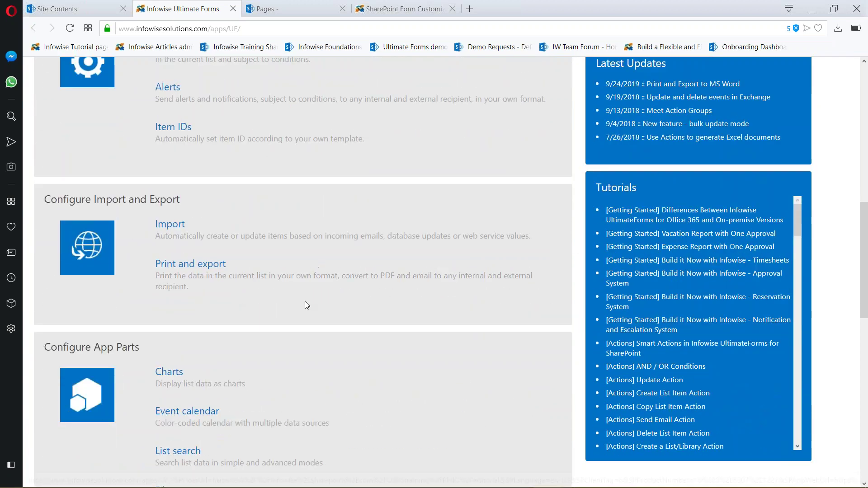
pyautogui.scroll(-2, 307, 307)
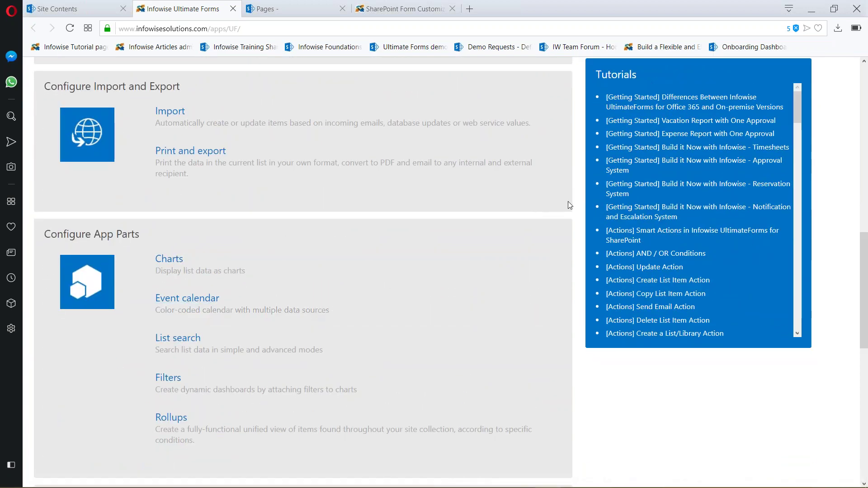
pyautogui.scroll(5, 568, 200)
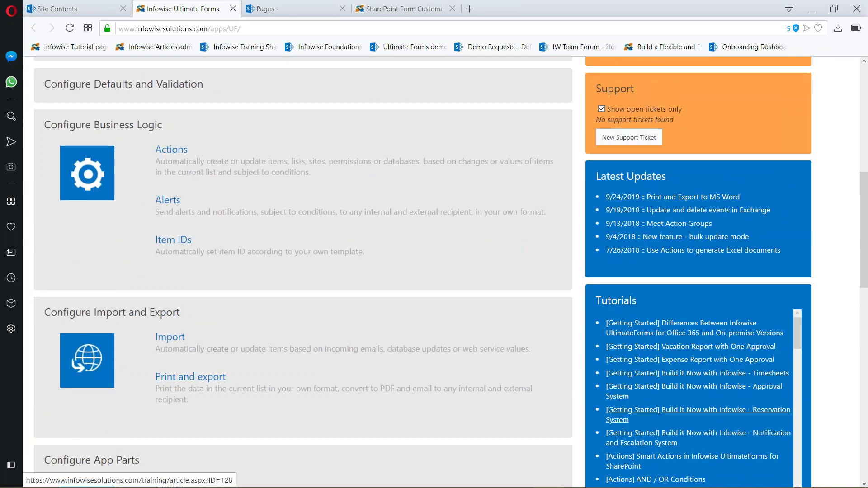
pyautogui.click(171, 152)
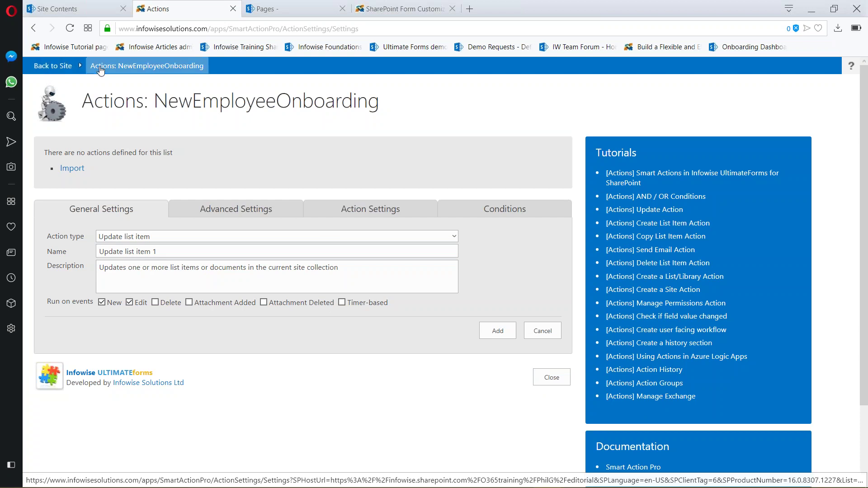
pyautogui.click(538, 379)
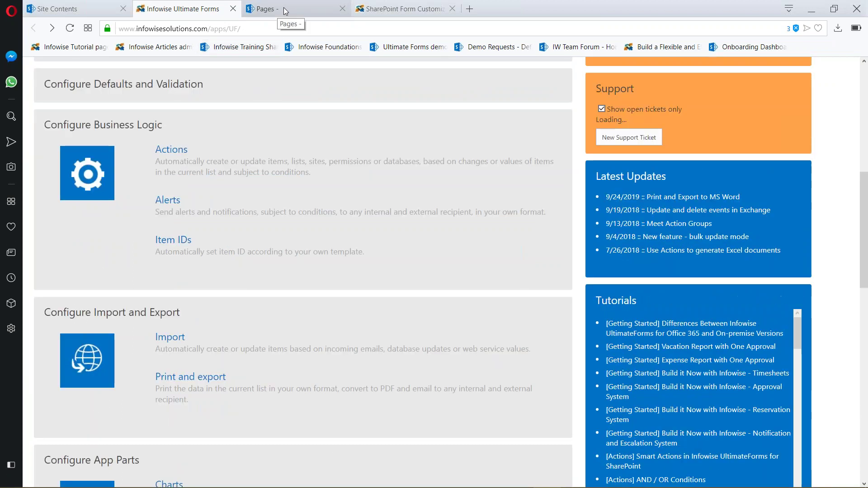
# Step: Switch to the onboarding home page and view the third employee's onboarding tasks, collapsing them when done
pyautogui.click(298, 9)
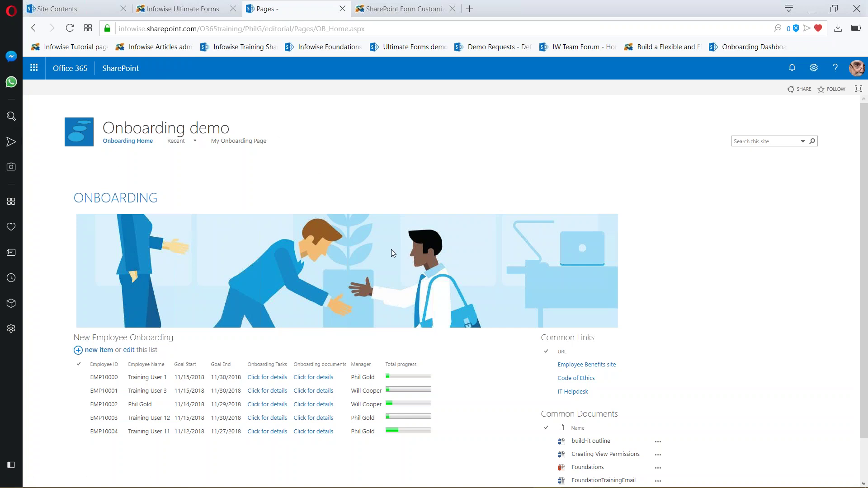
pyautogui.scroll(-1, 823, 331)
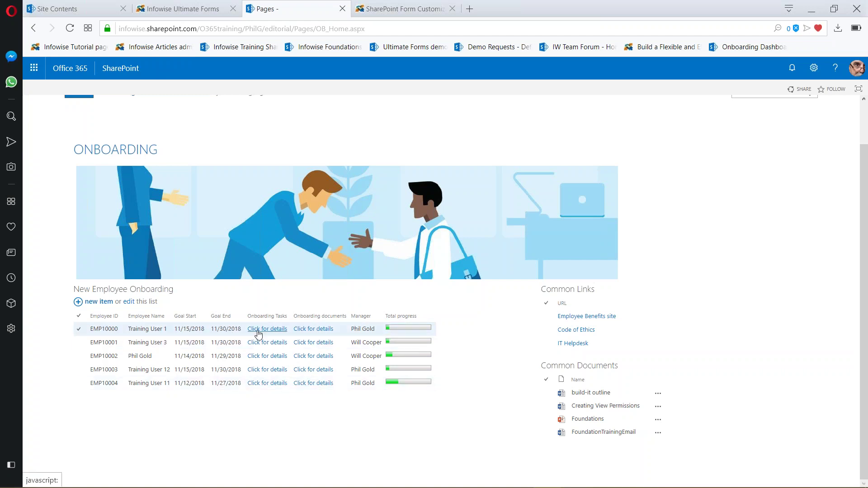
pyautogui.click(260, 357)
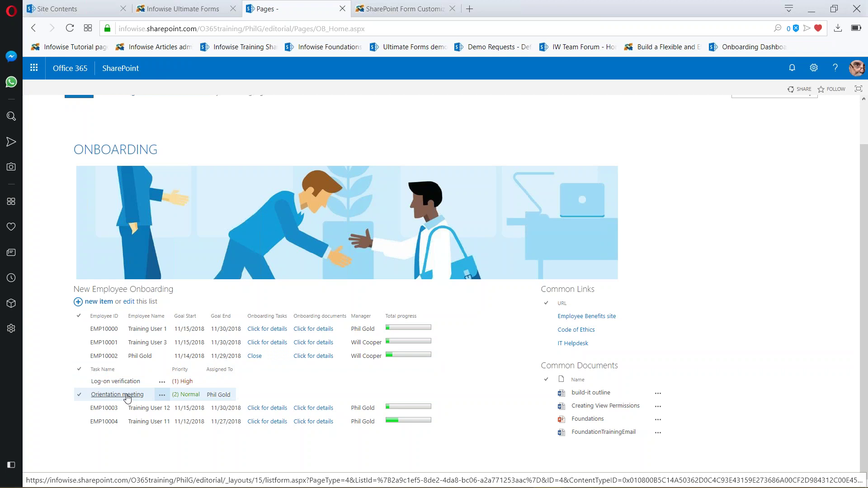
pyautogui.click(254, 356)
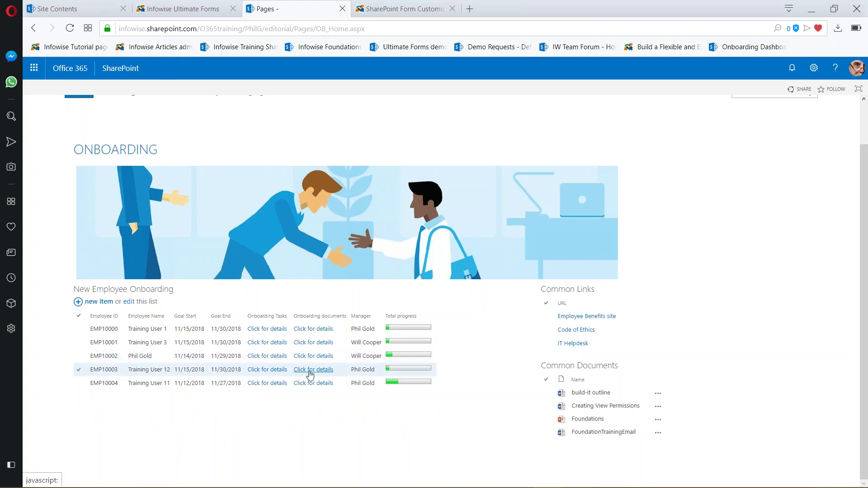
# Step: View the onboarding documents of the third and fourth employees, then collapse both document lists
pyautogui.click(310, 356)
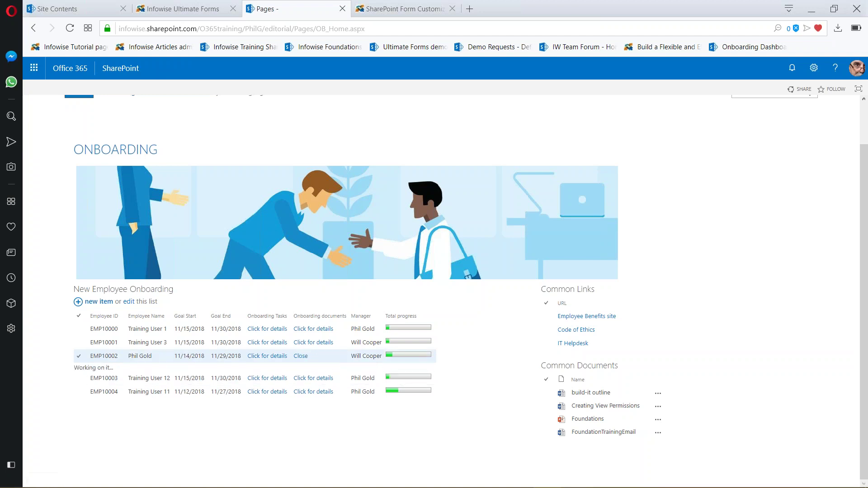
pyautogui.click(301, 378)
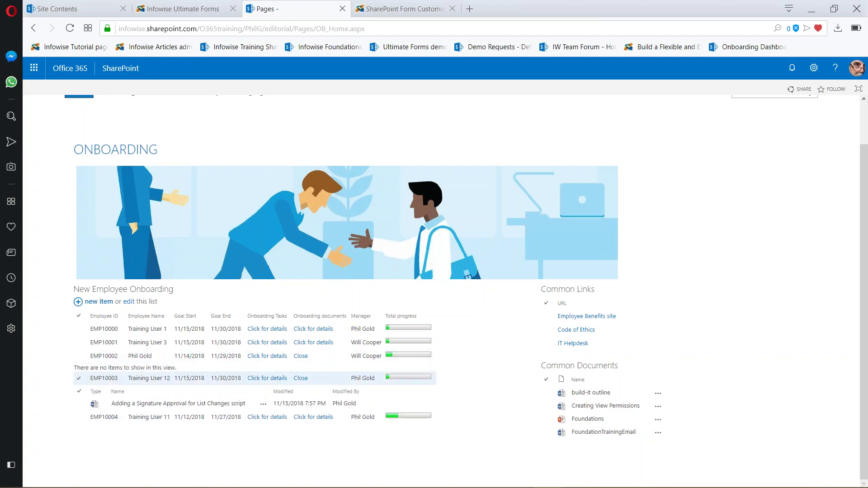
pyautogui.click(301, 377)
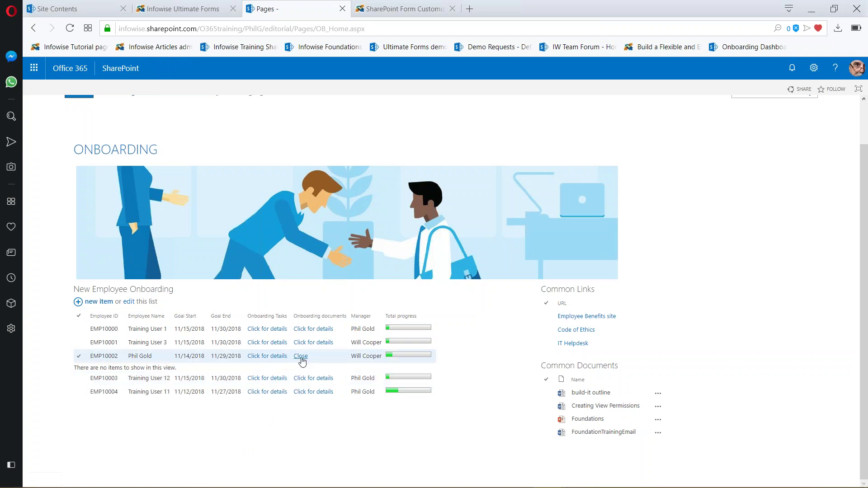
pyautogui.click(301, 356)
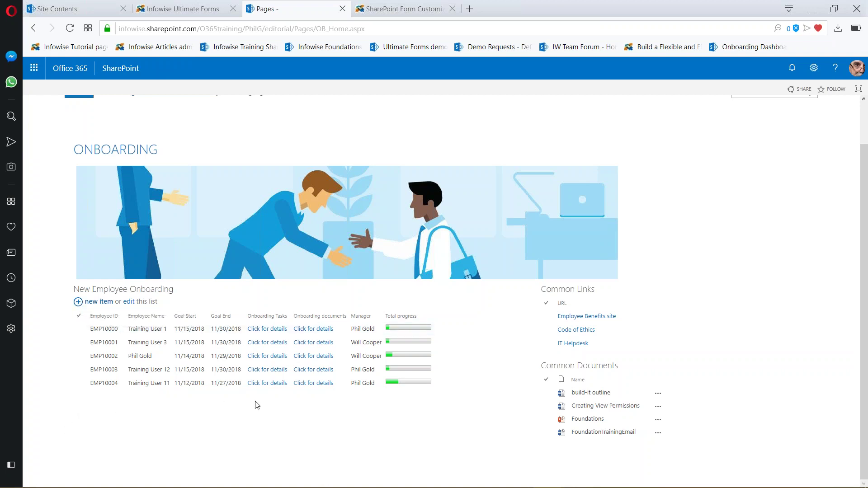
# Step: Open a new onboarding item form, inspect its Tasks and Documents tabs, and return to the Employee tab
pyautogui.click(79, 304)
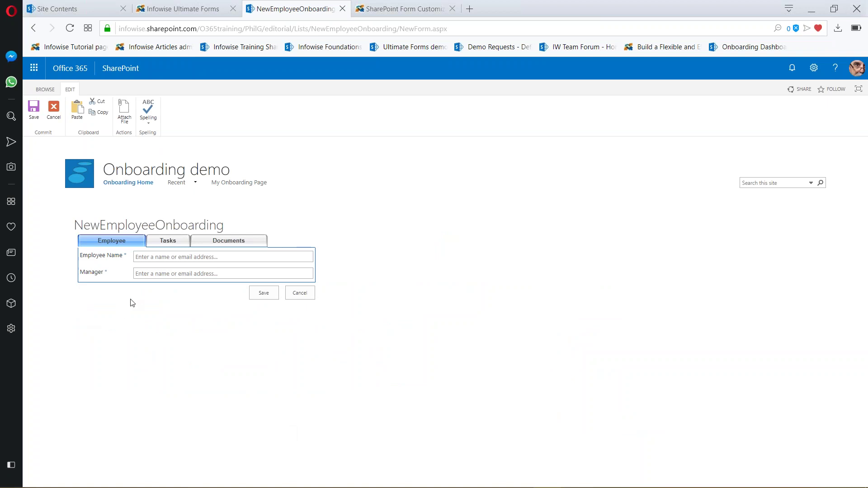
pyautogui.click(167, 242)
pyautogui.click(234, 243)
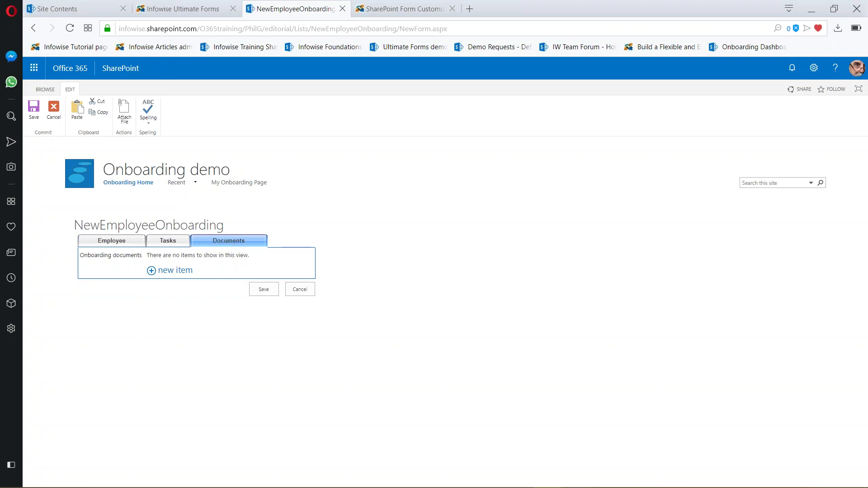
pyautogui.click(109, 243)
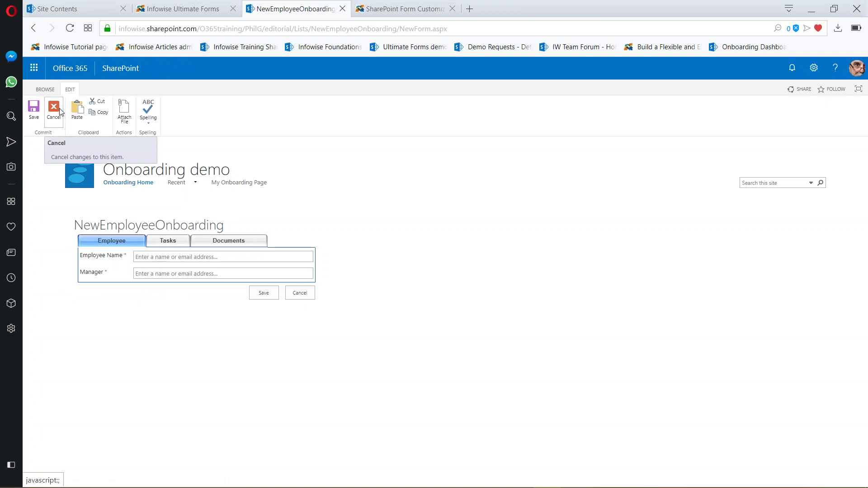
# Step: Duplicate the new item form's browser tab and cancel the form in the duplicate to return to the onboarding home page
pyautogui.rightClick(288, 9)
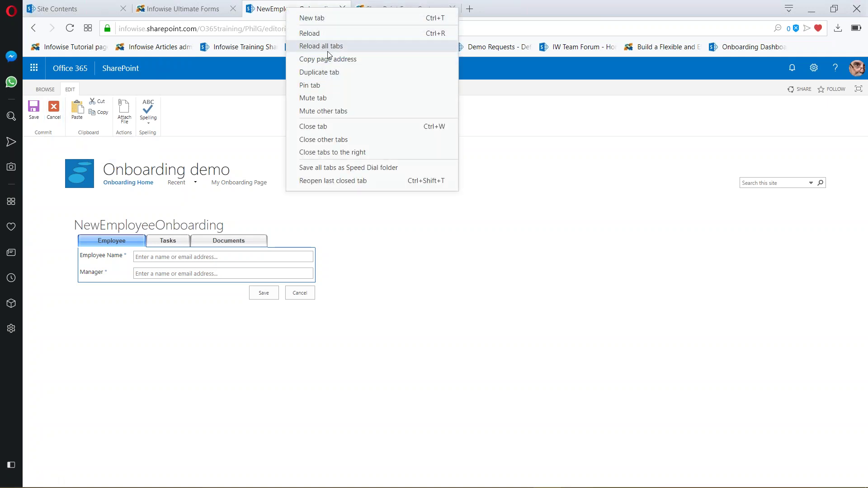
pyautogui.click(324, 72)
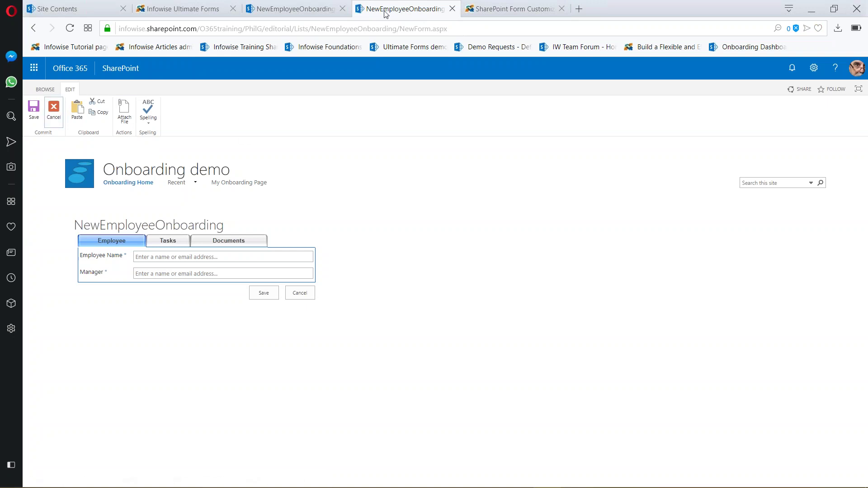
pyautogui.click(50, 113)
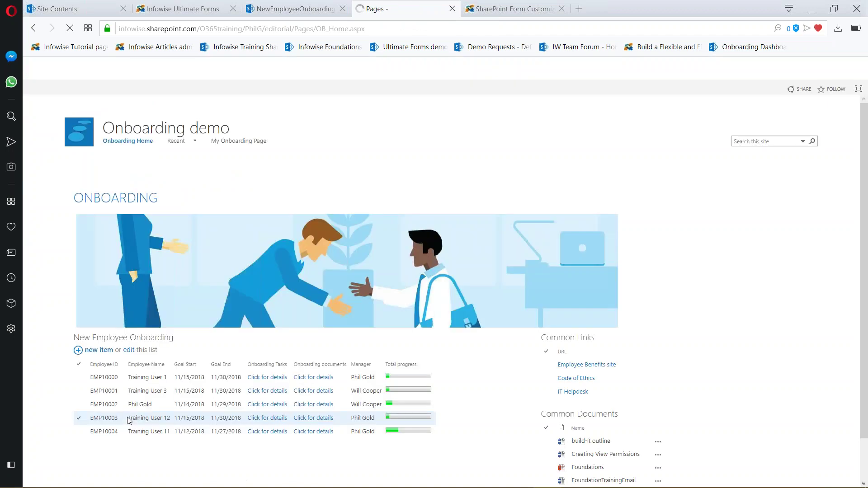
# Step: Open the full New Employee Onboarding list from the home page and launch its Ultimate Forms design settings
pyautogui.rightClick(116, 340)
pyautogui.click(116, 339)
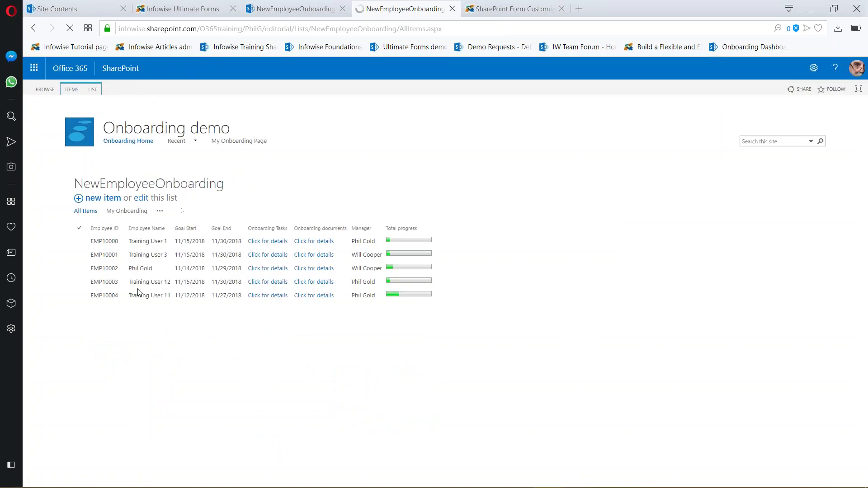
pyautogui.click(93, 89)
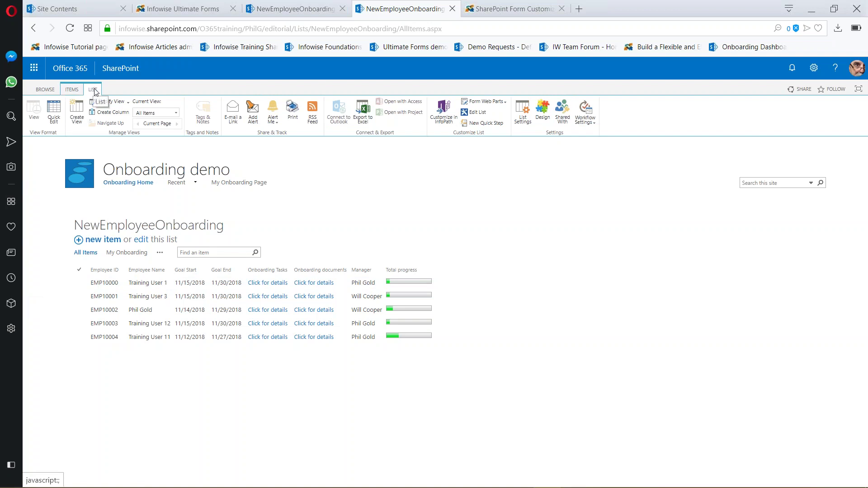
pyautogui.click(543, 122)
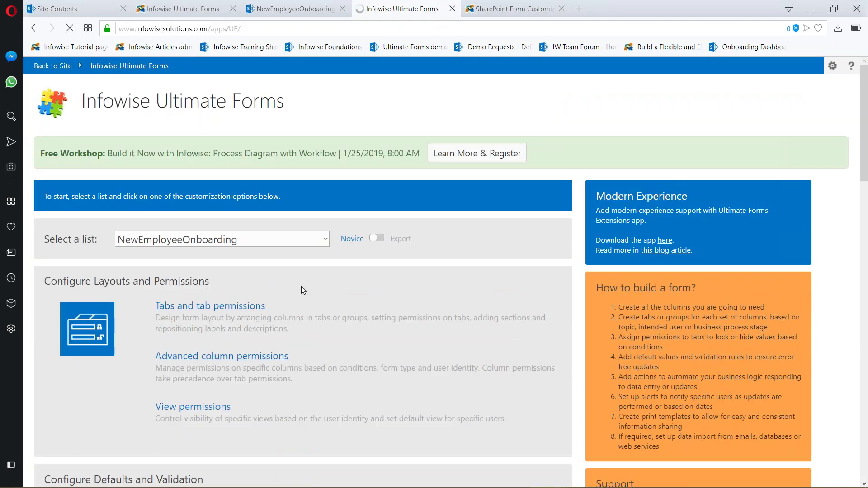
# Step: Open the Tabs and tab permissions settings for NewEmployeeOnboarding and compare the defined tabs with the new item form
pyautogui.scroll(-1, 282, 281)
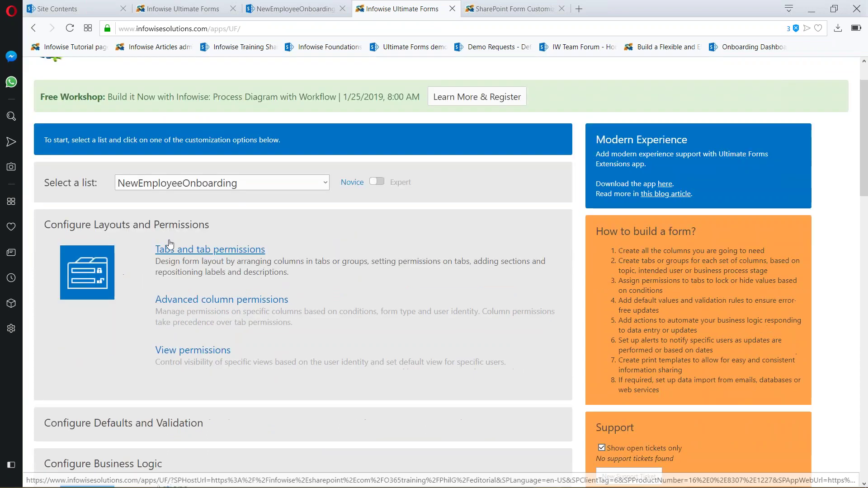
pyautogui.click(210, 252)
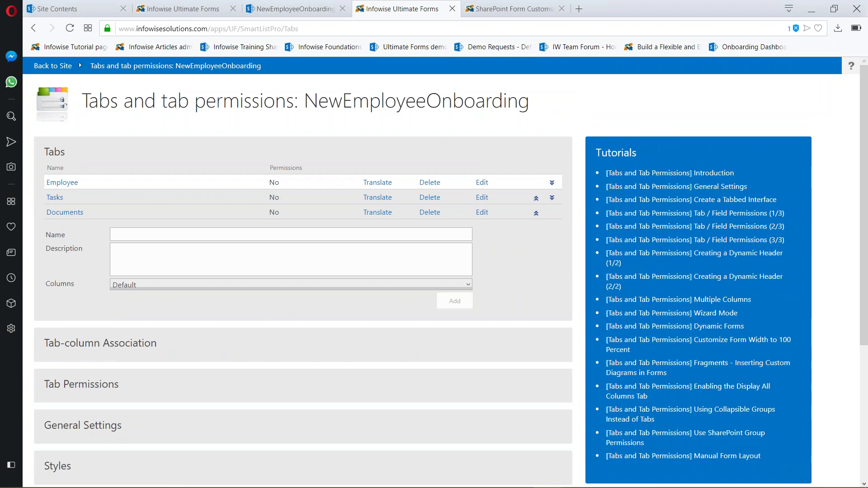
pyautogui.click(278, 9)
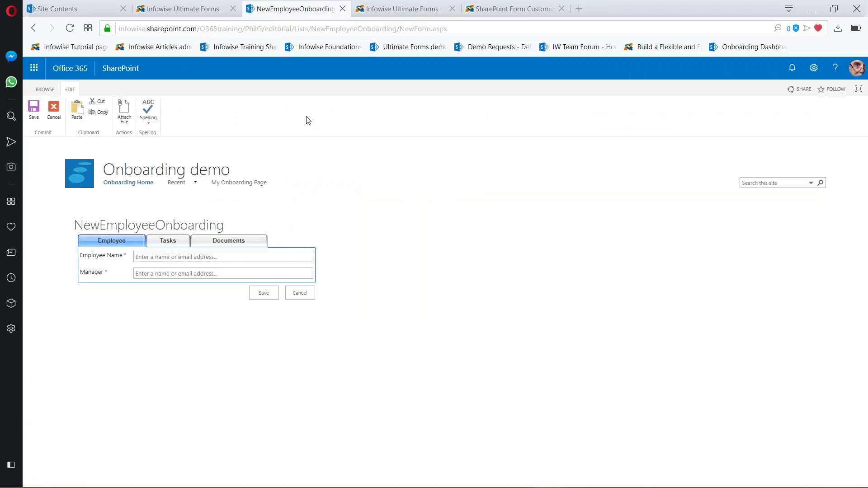
pyautogui.click(408, 10)
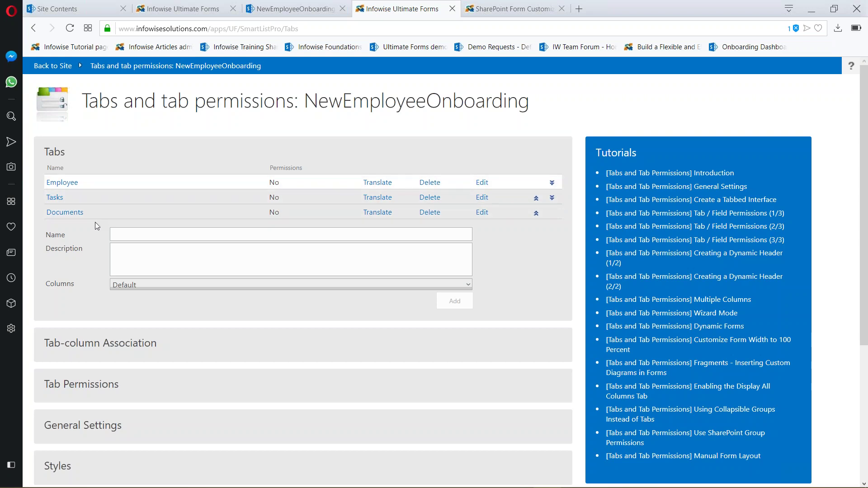
# Step: Expand Tab-column Association and examine which columns are assigned to the Employee, Tasks and Documents tabs
pyautogui.click(114, 349)
pyautogui.scroll(-1, 289, 327)
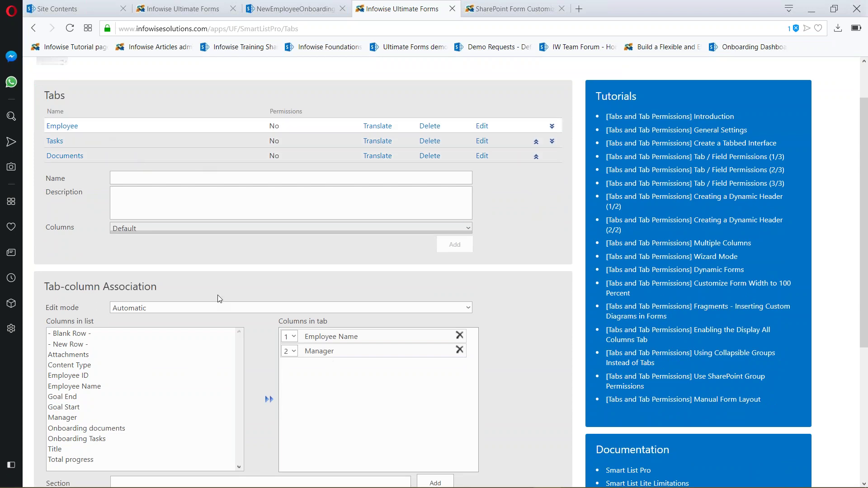
pyautogui.click(55, 140)
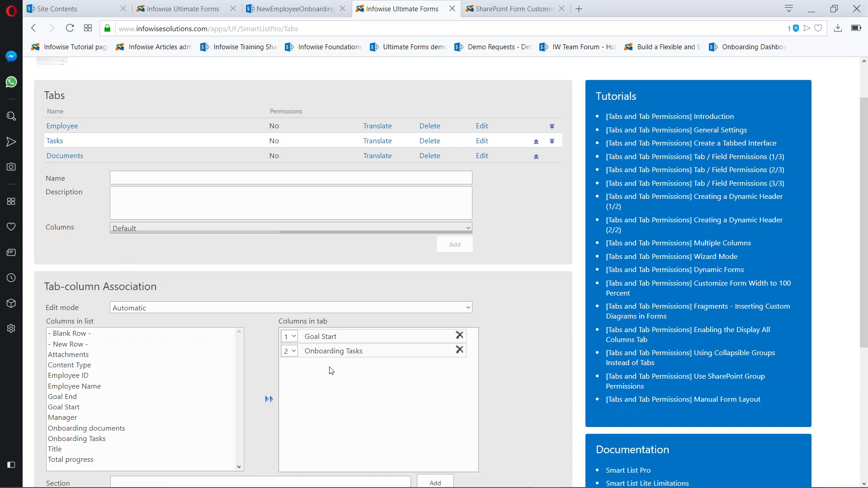
pyautogui.click(65, 156)
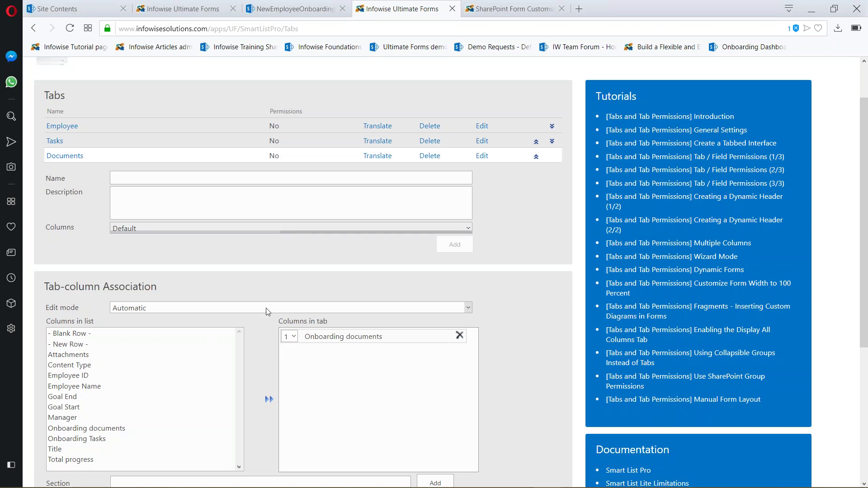
# Step: Open the Welcome fragment for editing and add a blank line below "We're glad you're here!"
pyautogui.scroll(-1, 515, 289)
pyautogui.scroll(-1, 527, 291)
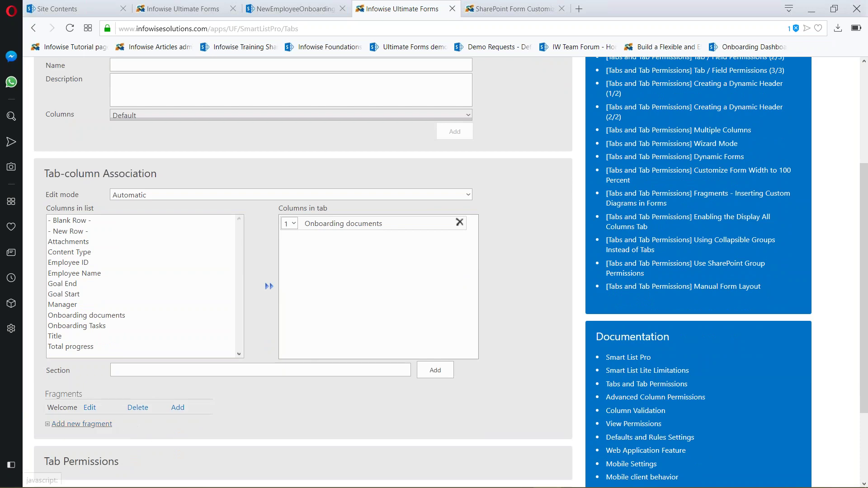
pyautogui.click(90, 409)
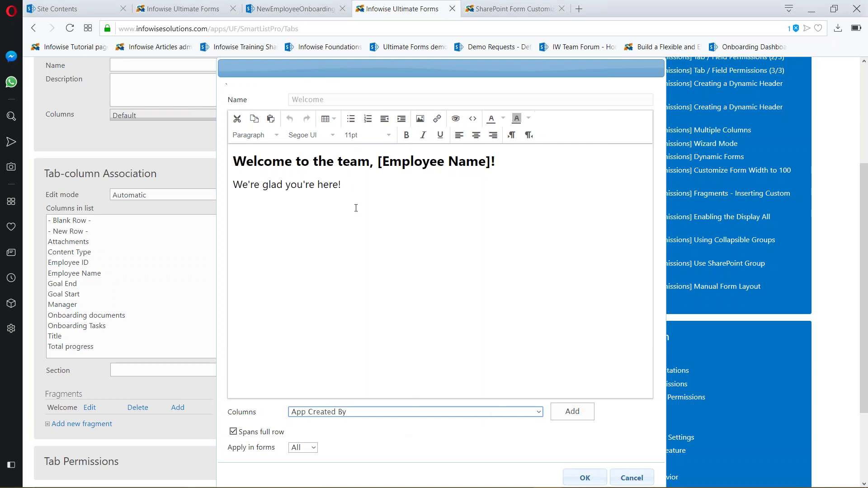
pyautogui.click(358, 189)
pyautogui.press('Return')
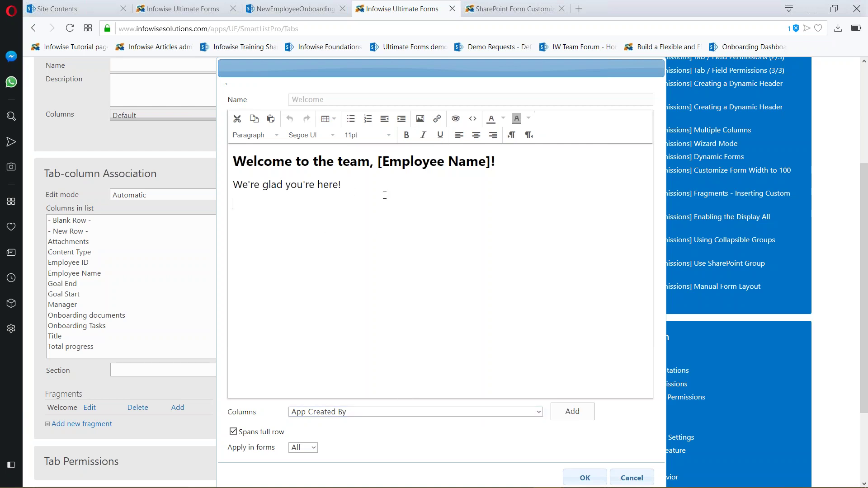
# Step: Insert the Content Type column placeholder on the fragment's empty line and cancel the fragment edit
pyautogui.click(539, 412)
pyautogui.scroll(-3, 538, 232)
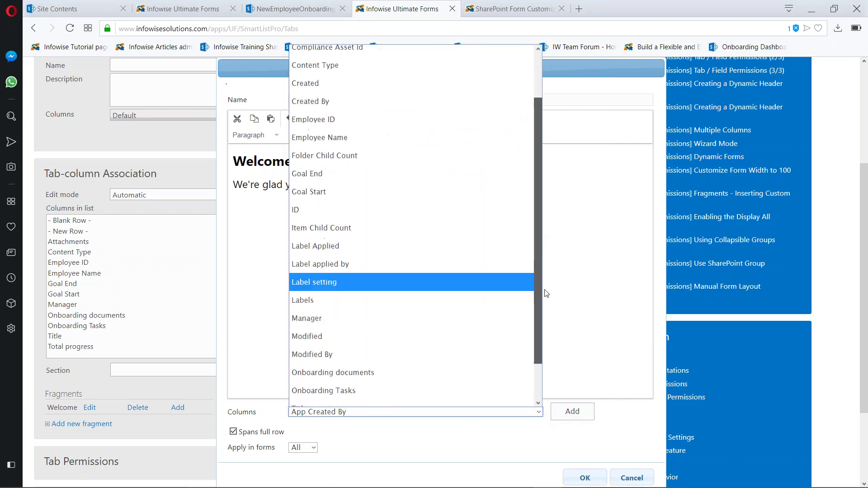
pyautogui.scroll(2, 538, 232)
pyautogui.scroll(1, 537, 226)
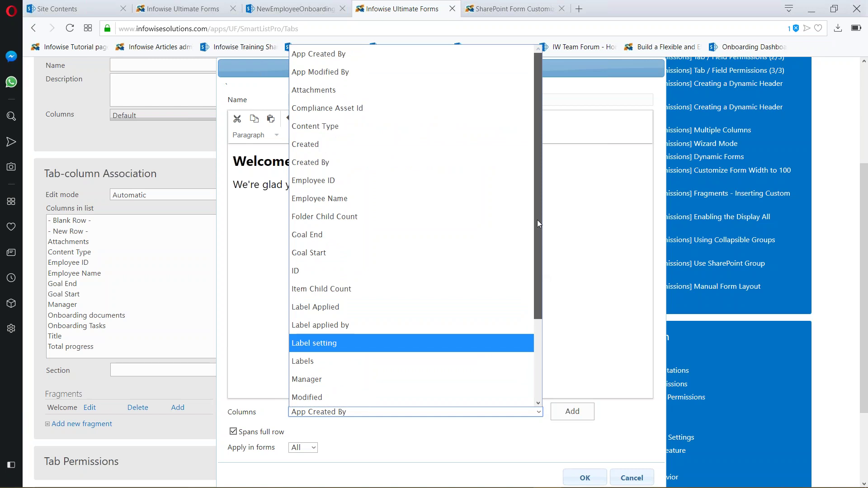
pyautogui.click(350, 129)
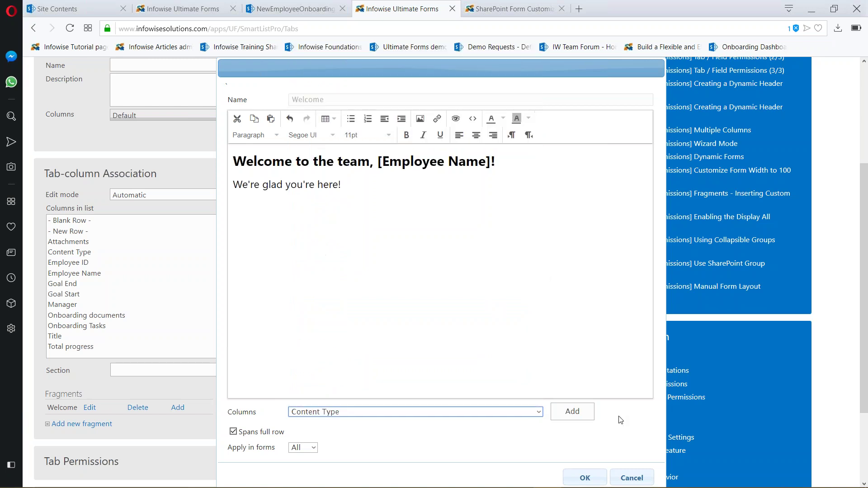
pyautogui.click(577, 415)
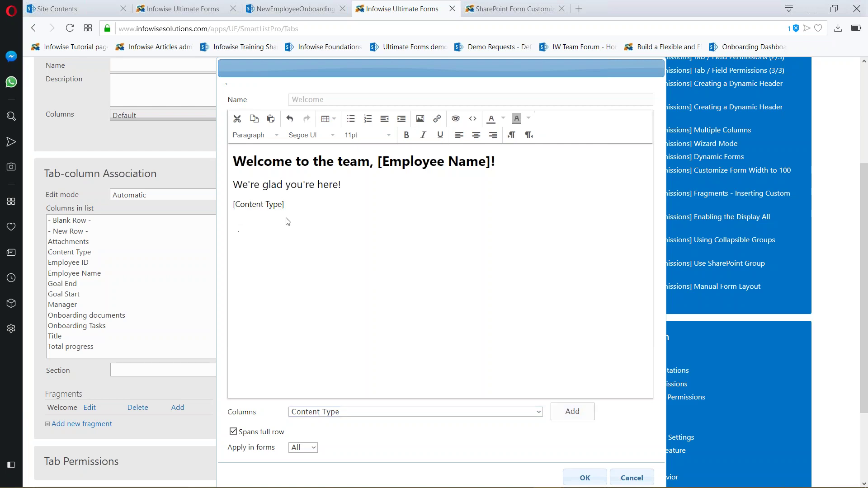
pyautogui.click(637, 480)
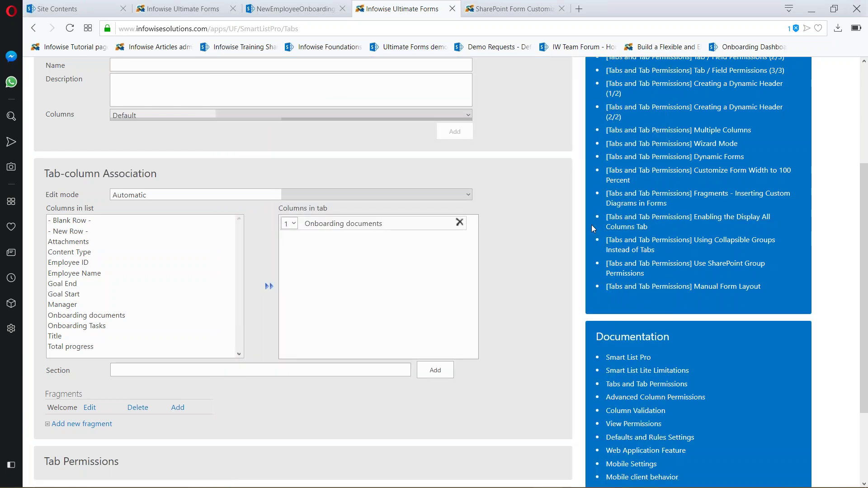
# Step: Return to the NewEmployeeOnboarding new item form, set Employee Name to Training User 14 and fill in the manager's name
pyautogui.scroll(4, 510, 305)
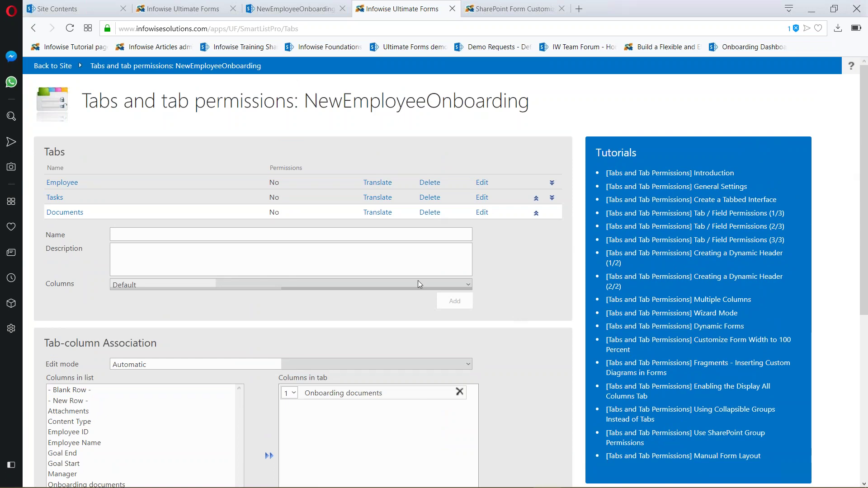
pyautogui.click(286, 10)
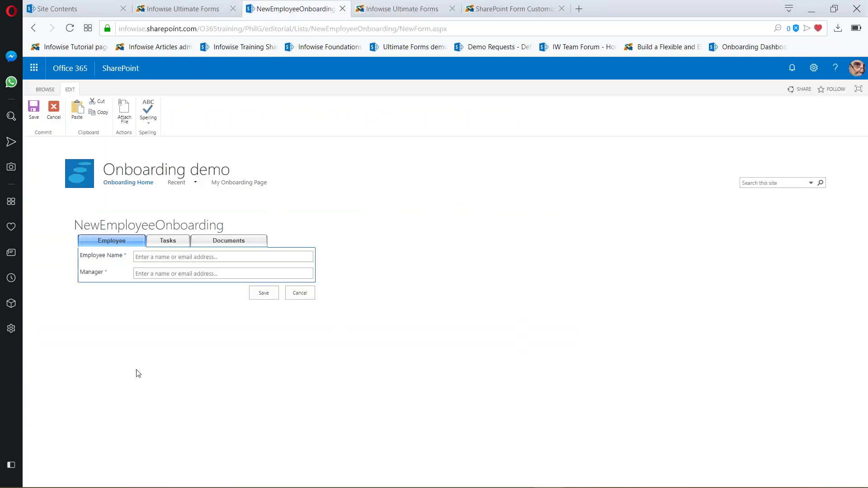
pyautogui.click(198, 257)
pyautogui.write('Trainin')
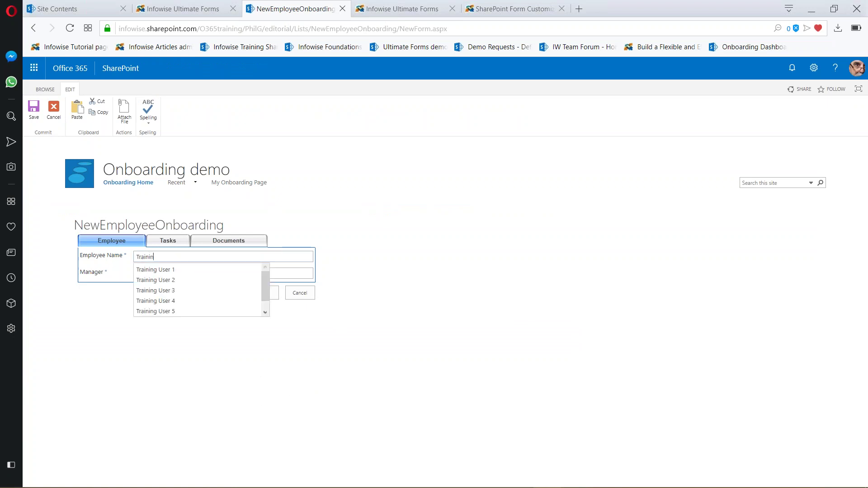
pyautogui.moveTo(266, 275); pyautogui.dragTo(267, 292)
pyautogui.click(235, 307)
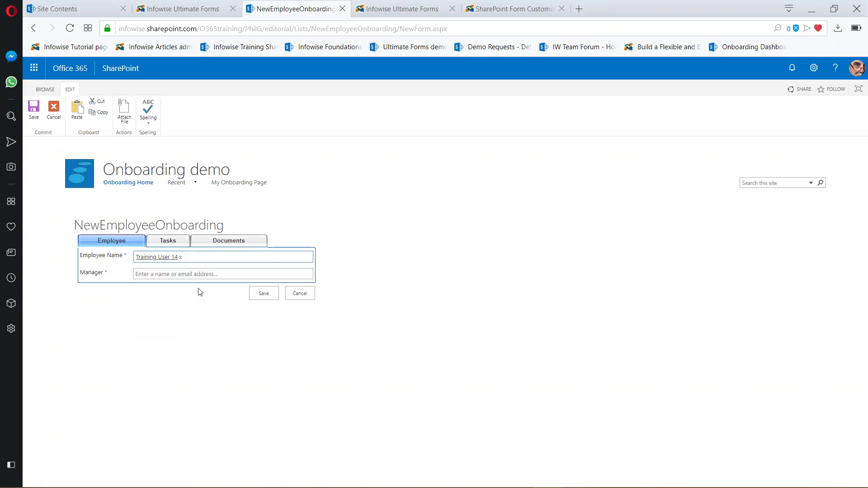
pyautogui.click(146, 272)
pyautogui.write('Phil')
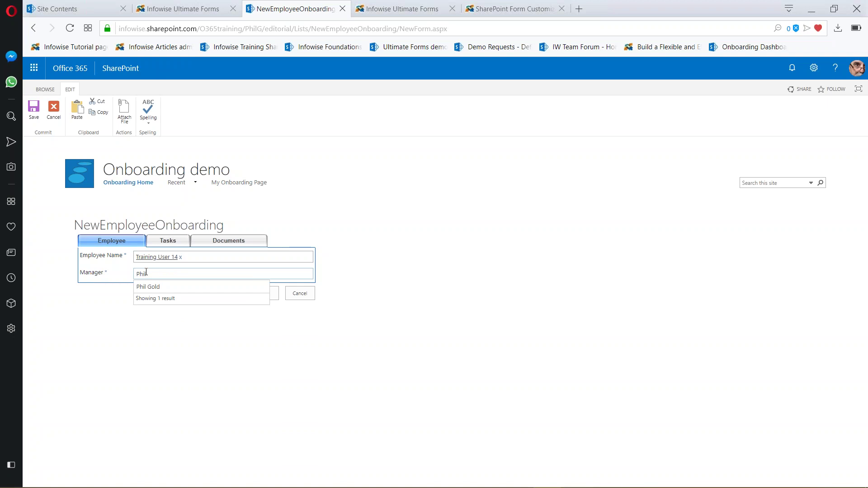
pyautogui.click(172, 288)
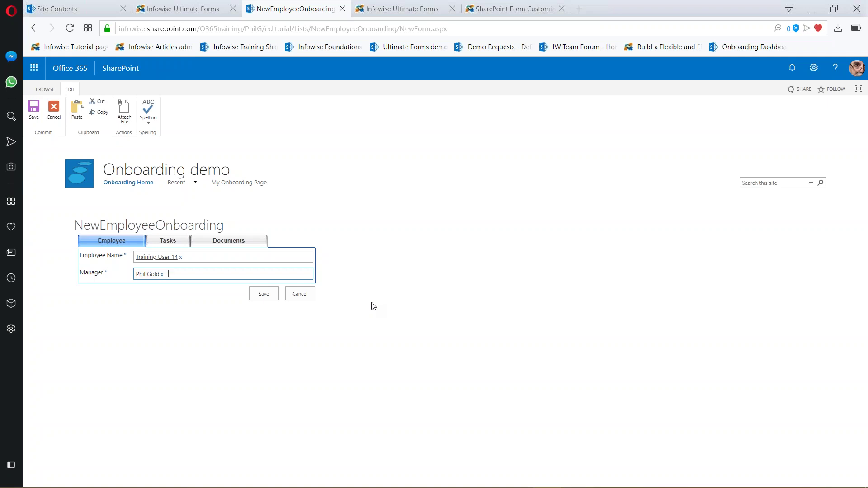
# Step: Set Goal Start to 11/15/2018 among the form's task fields
pyautogui.click(163, 246)
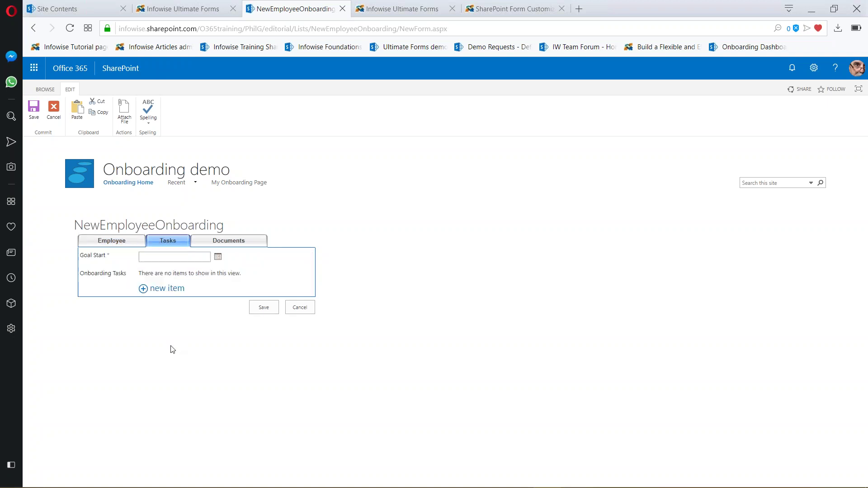
pyautogui.click(207, 257)
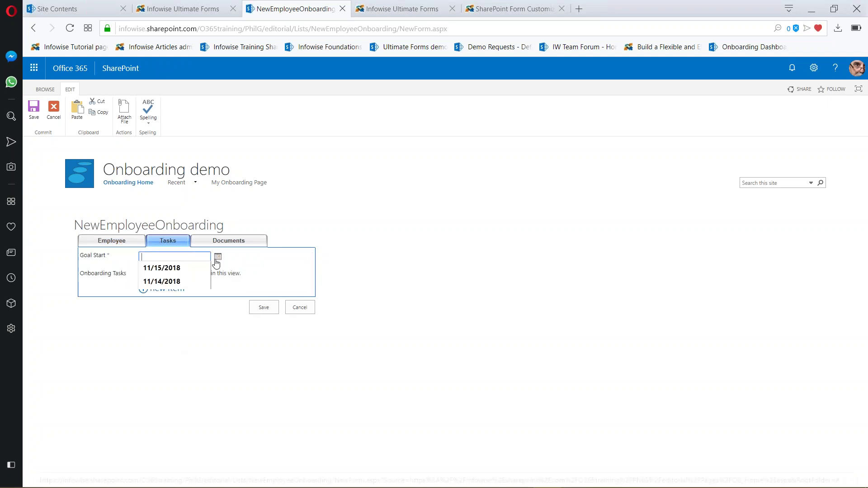
pyautogui.click(177, 270)
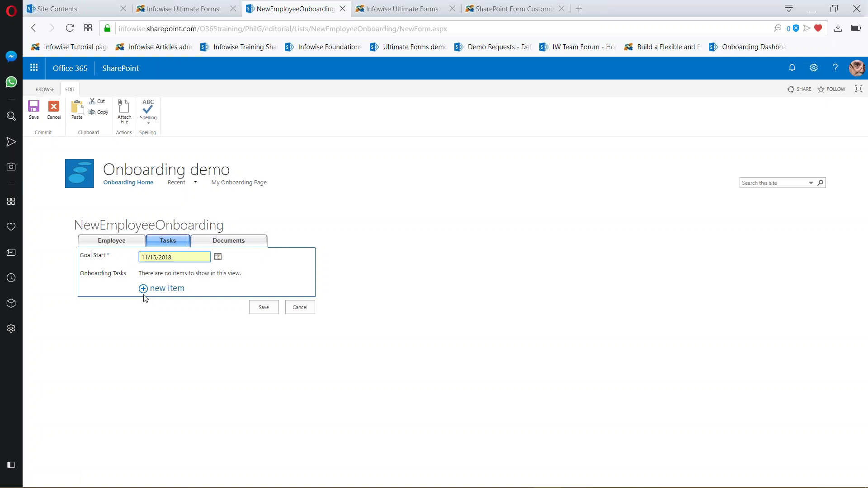
# Step: Add an onboarding task named "Kick off" with the description "description" and priority (3) Low, view its progress field and save it
pyautogui.click(143, 288)
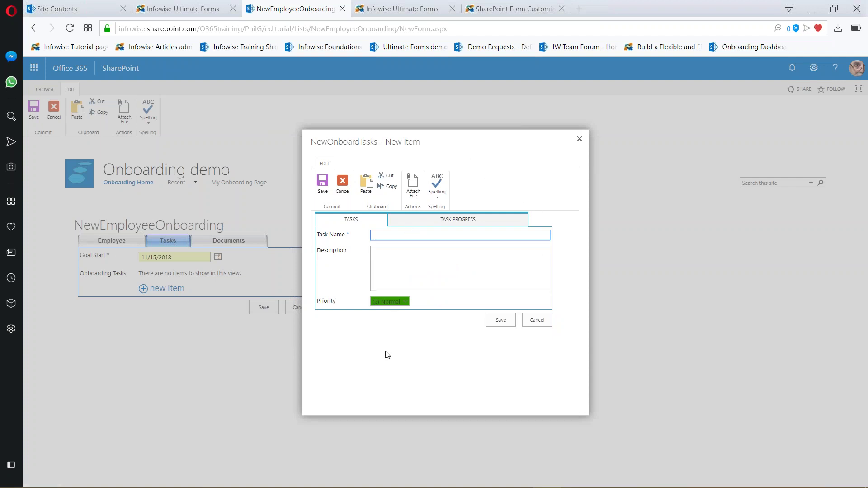
pyautogui.click(382, 236)
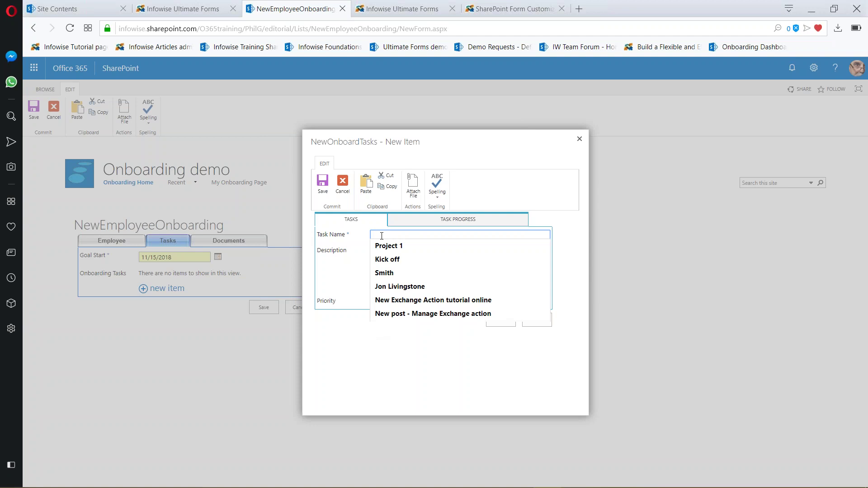
pyautogui.click(403, 262)
pyautogui.click(393, 257)
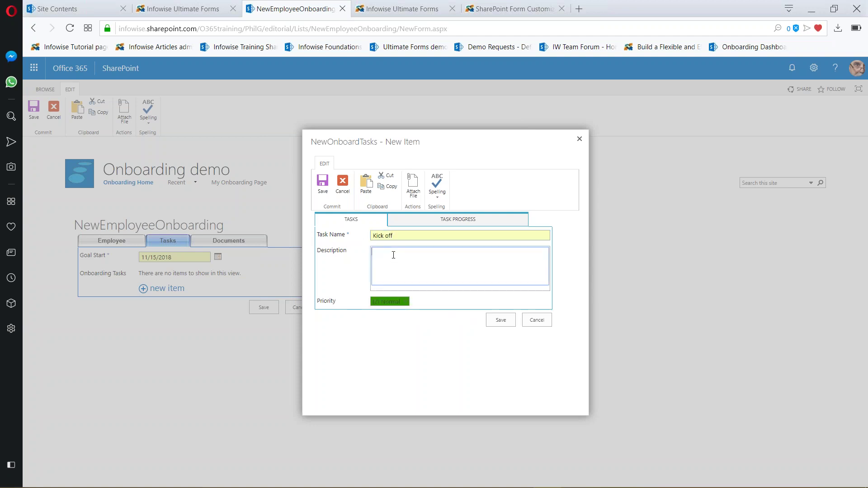
pyautogui.write('description')
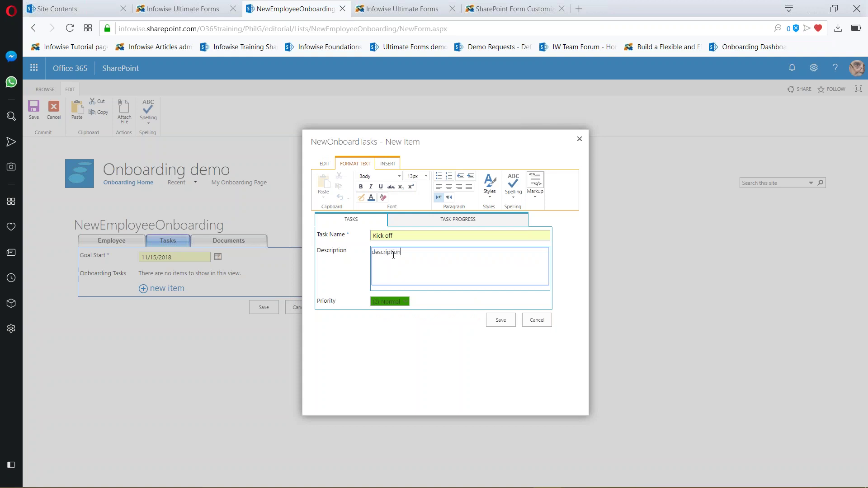
pyautogui.click(405, 303)
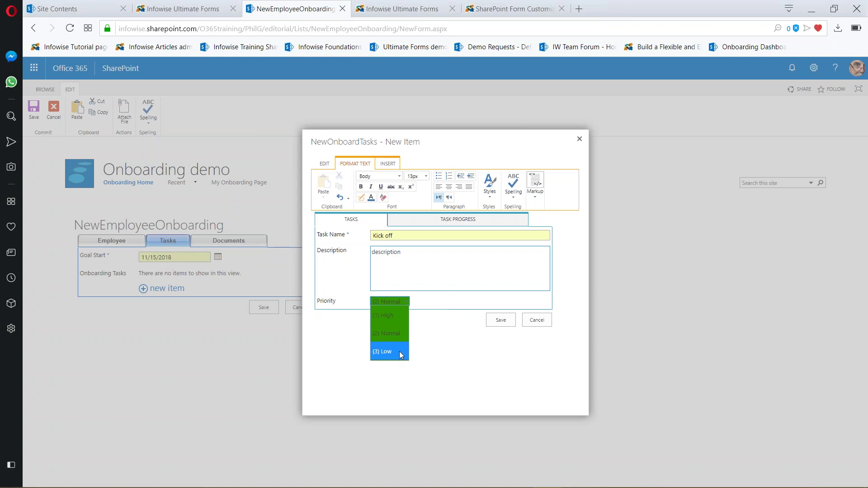
pyautogui.click(385, 351)
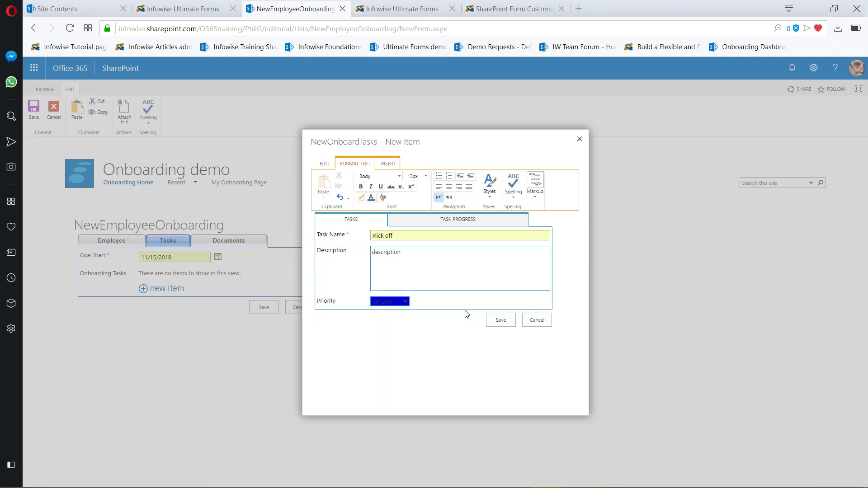
pyautogui.click(459, 221)
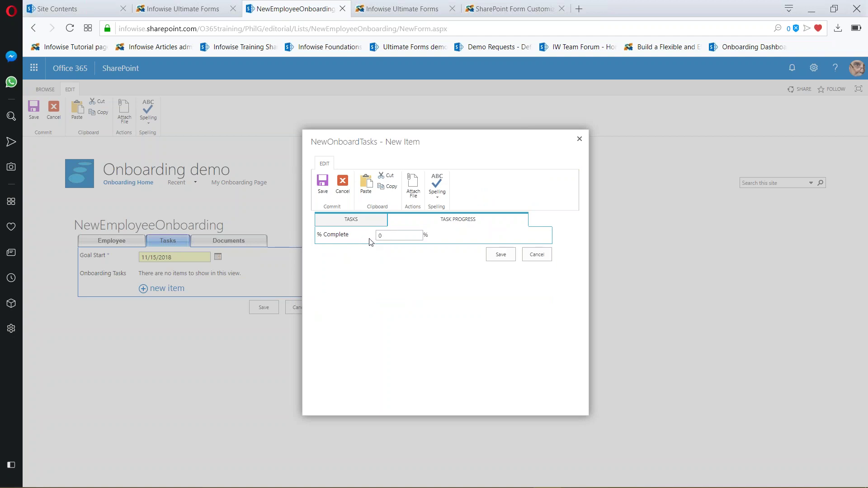
pyautogui.click(501, 255)
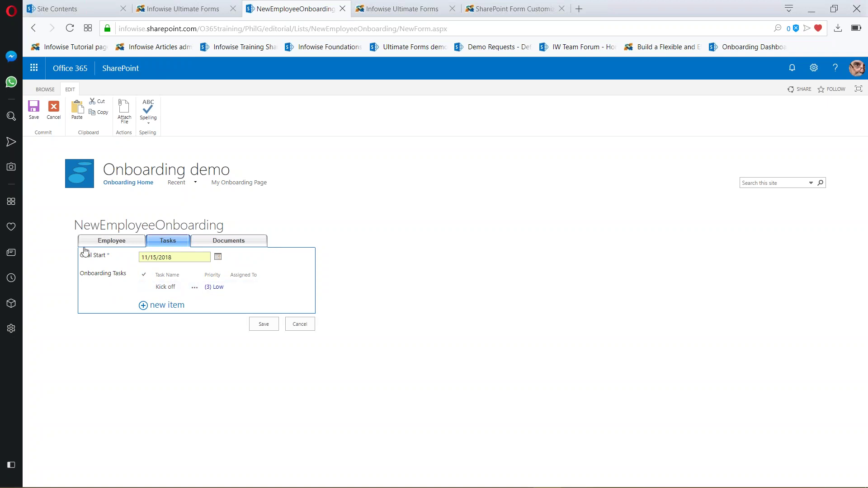
# Step: Upload "-build-it outline.docx" as an onboarding document, keeping its default properties, and save the new onboarding item
pyautogui.click(230, 242)
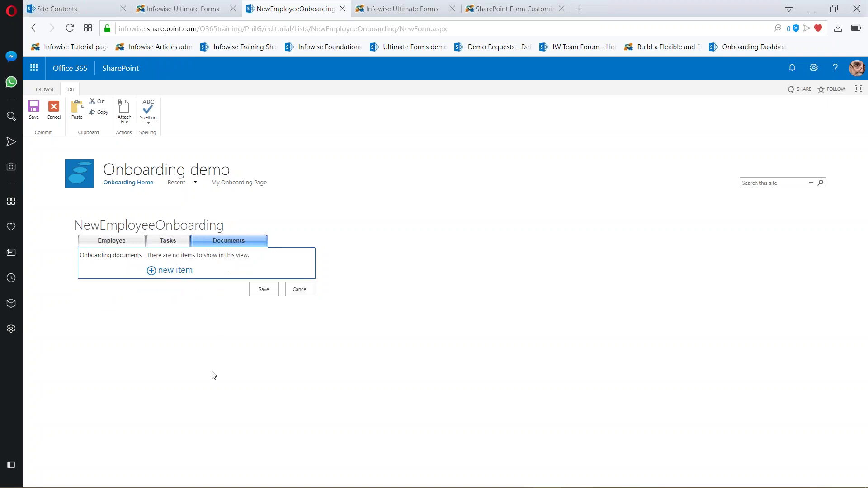
pyautogui.click(152, 270)
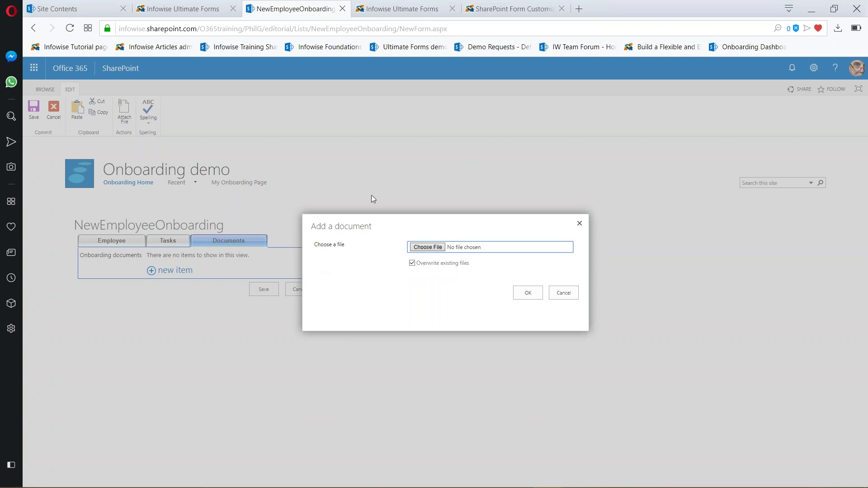
pyautogui.click(428, 247)
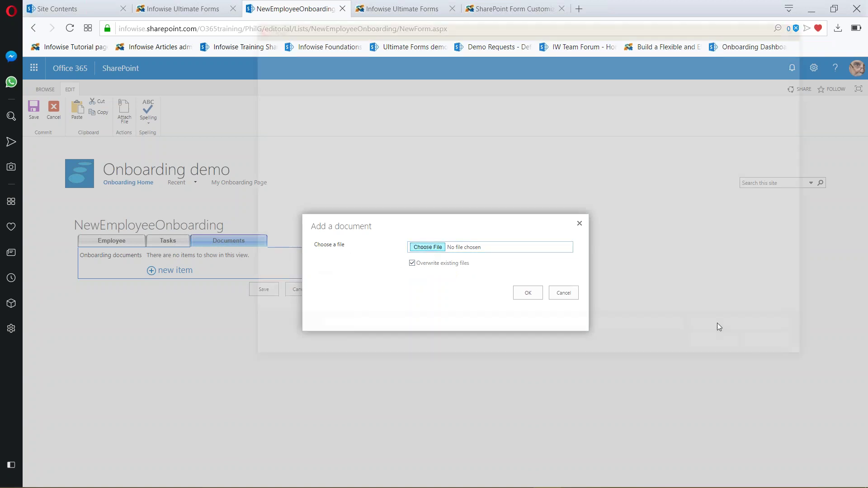
pyautogui.click(378, 146)
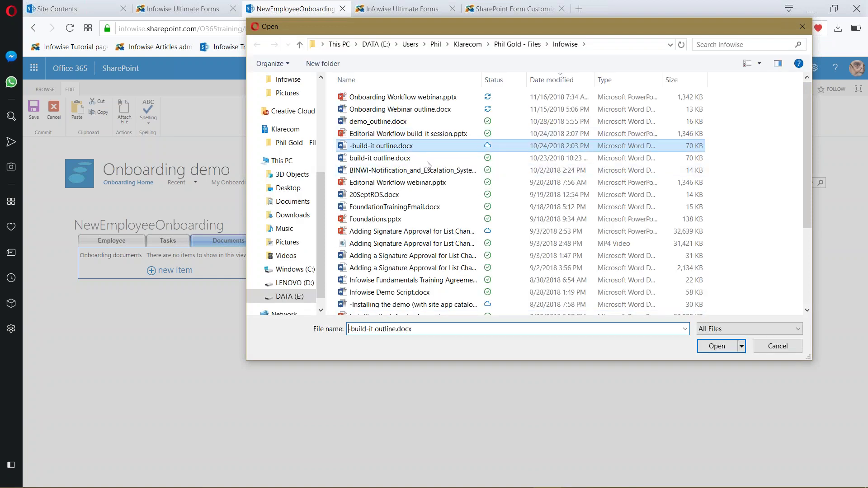
pyautogui.click(716, 346)
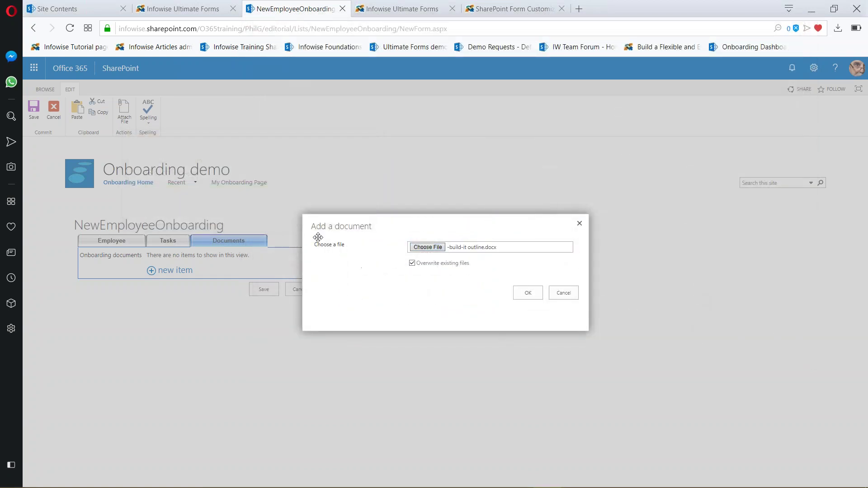
pyautogui.click(527, 294)
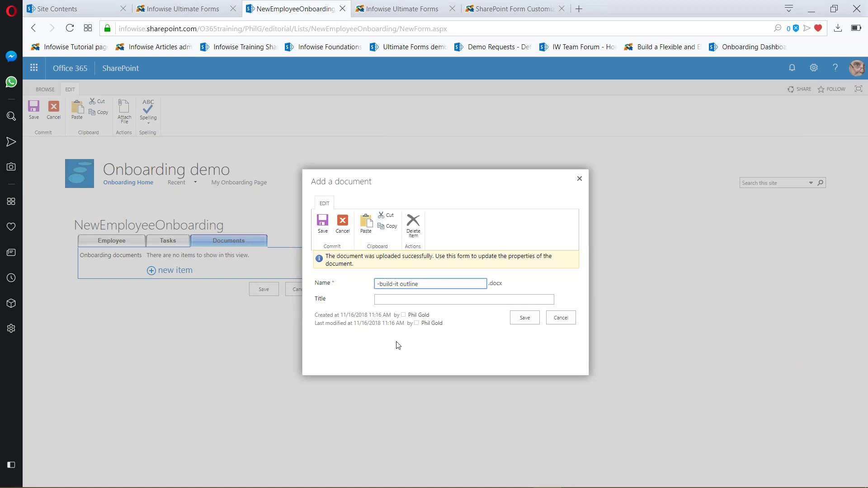
pyautogui.click(527, 319)
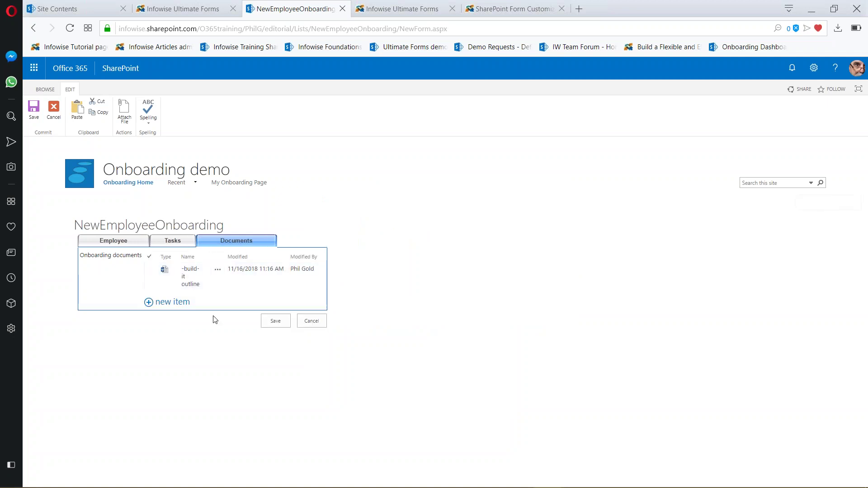
pyautogui.click(279, 324)
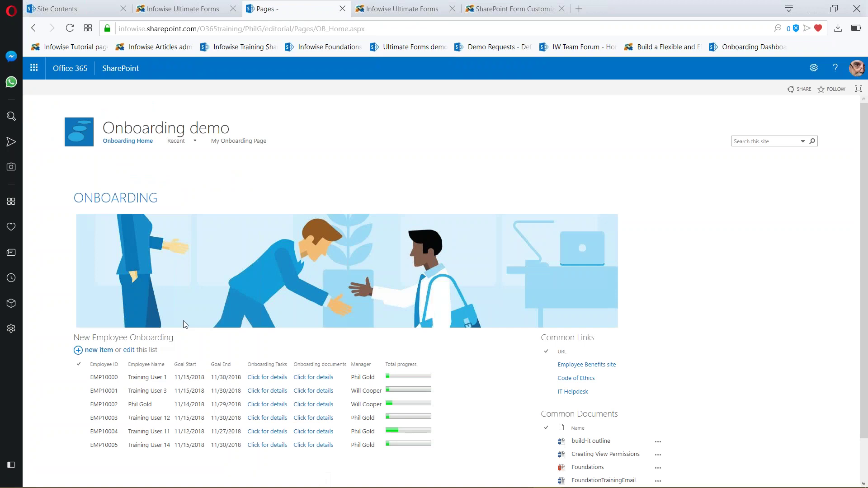
# Step: Expand the onboarding tasks and documents of Training User 14 in the home page list to inspect them
pyautogui.scroll(-1, 109, 454)
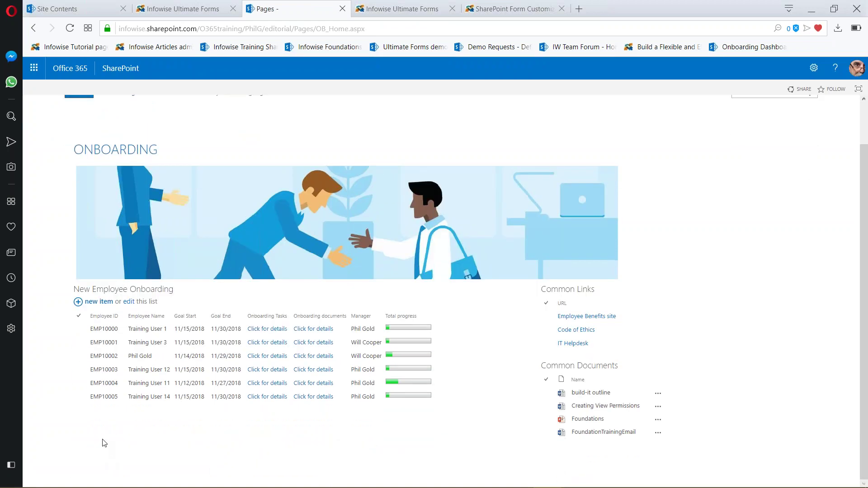
pyautogui.click(267, 397)
pyautogui.click(322, 398)
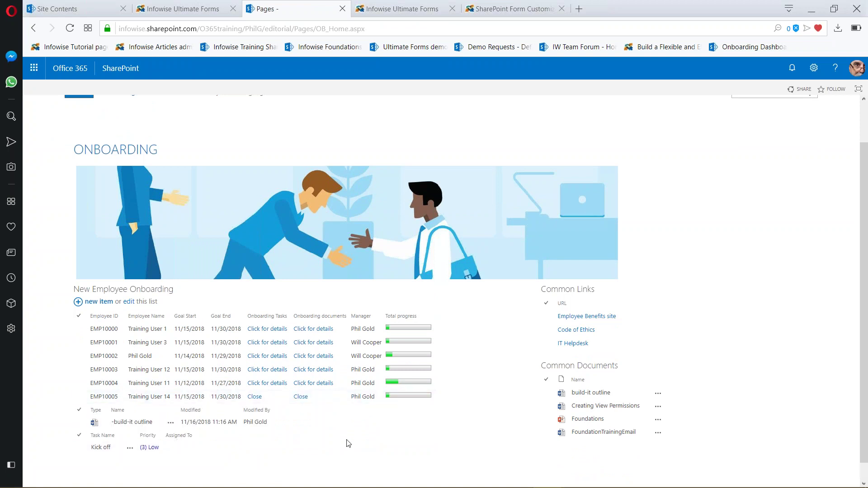
# Step: Collapse the onboarding documents and onboarding tasks details of Training User 14 in the home page list
pyautogui.click(301, 398)
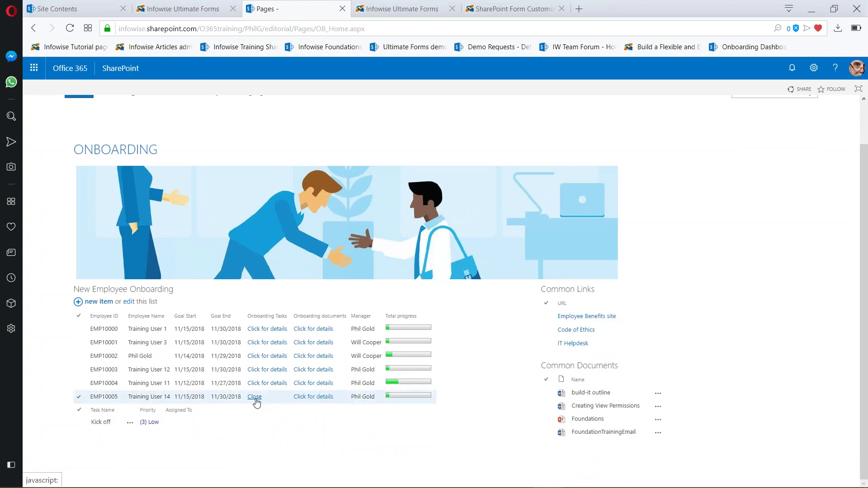
pyautogui.moveTo(248, 397); pyautogui.dragTo(256, 398)
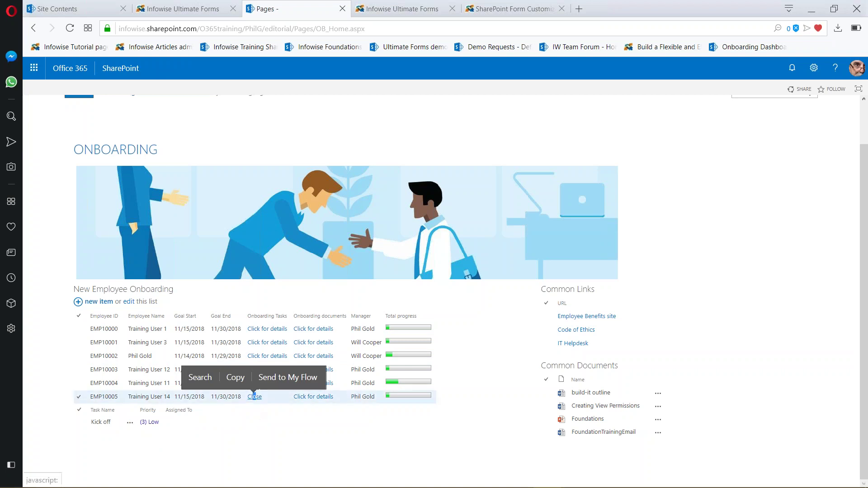
pyautogui.click(253, 397)
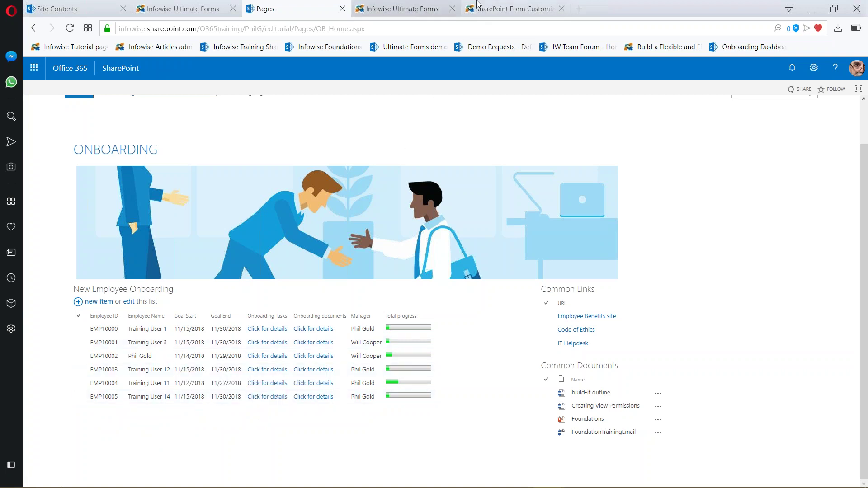
# Step: Return to the tabs and tab permissions settings of NewEmployeeOnboarding and close them without saving
pyautogui.click(411, 9)
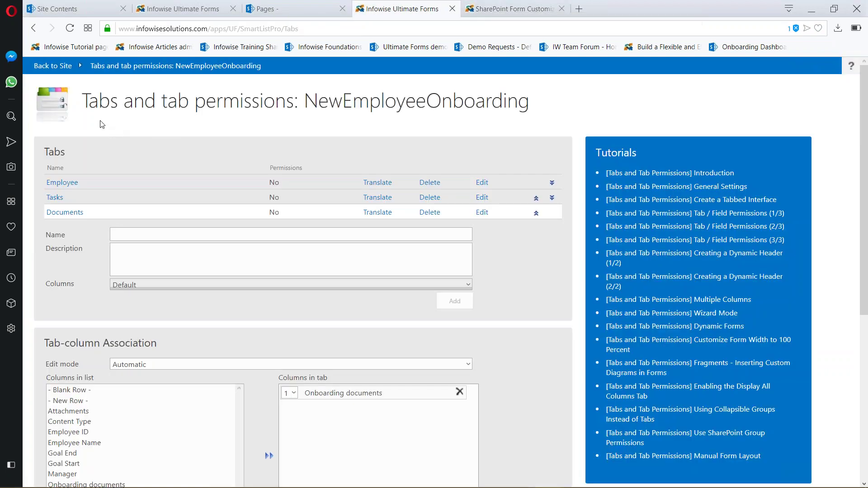
pyautogui.scroll(-6, 366, 244)
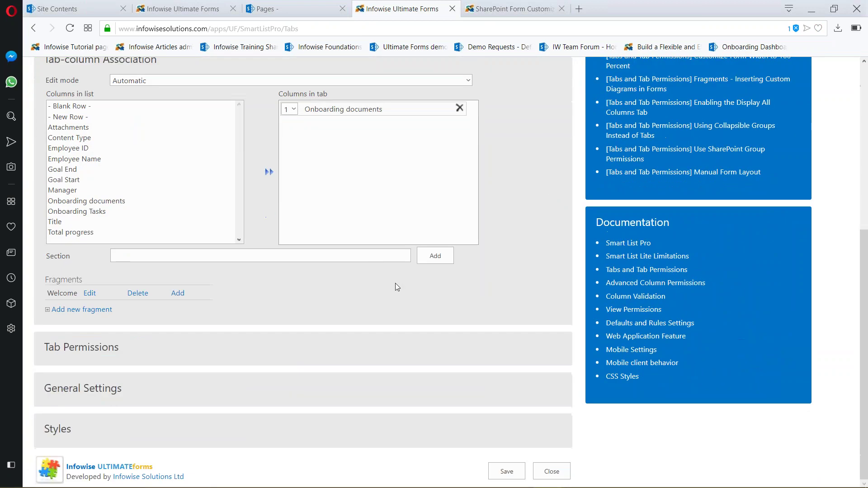
pyautogui.click(555, 468)
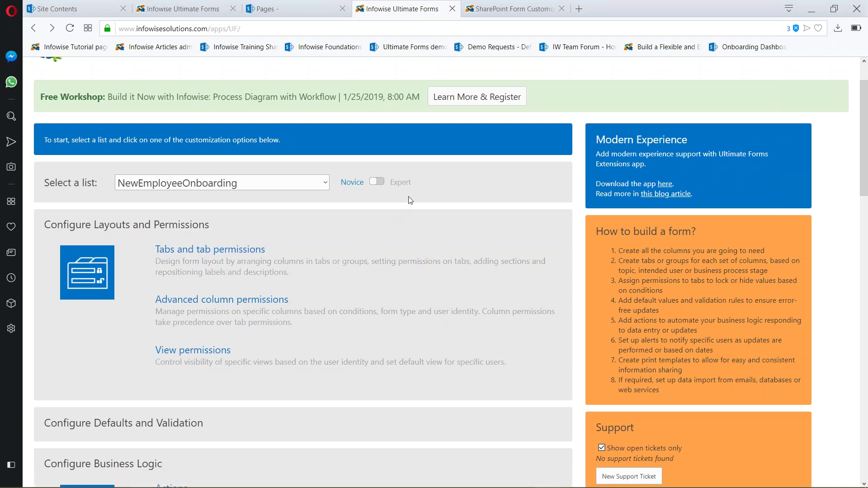
# Step: Open the Associated items column settings for the NewEmployeeOnboarding list in Infowise Ultimate Forms
pyautogui.scroll(-3, 425, 203)
pyautogui.scroll(-4, 434, 208)
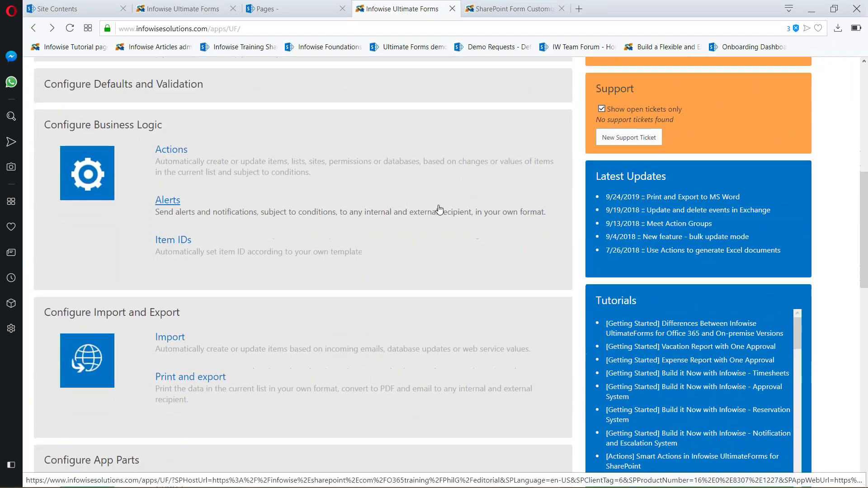
pyautogui.scroll(-8, 439, 210)
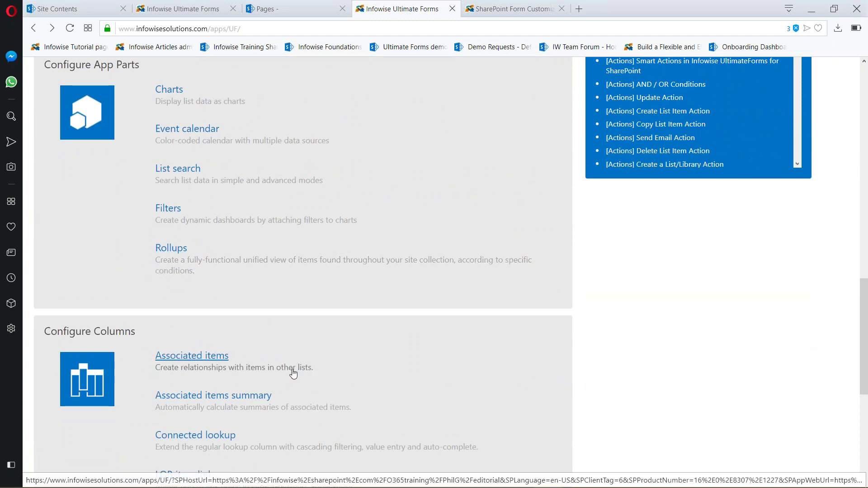
pyautogui.scroll(-3, 412, 371)
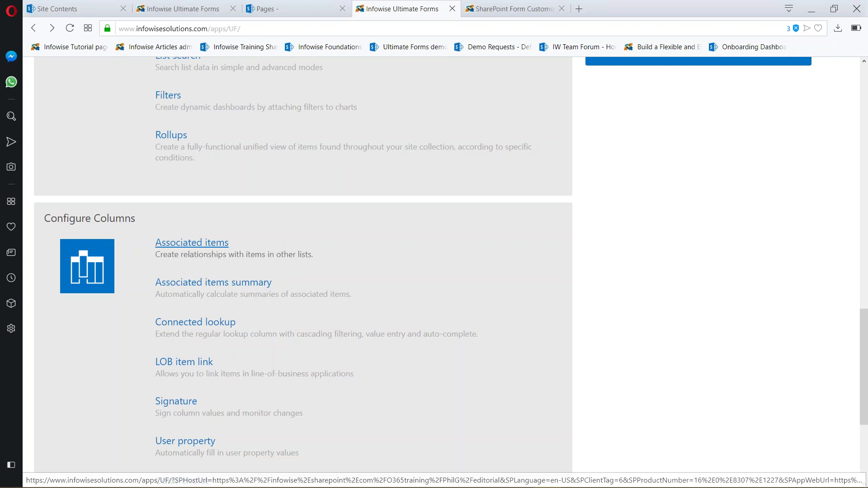
pyautogui.click(197, 245)
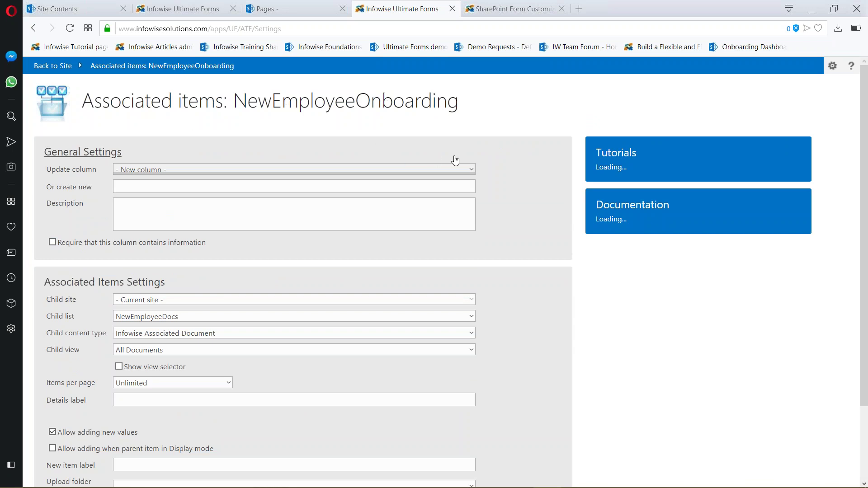
# Step: Choose Onboarding Tasks as the column to update and review its associated items settings
pyautogui.click(473, 169)
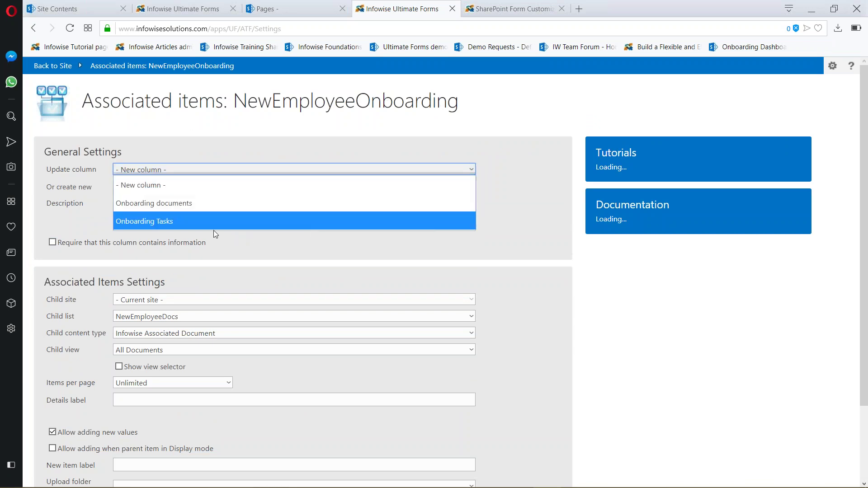
pyautogui.click(167, 223)
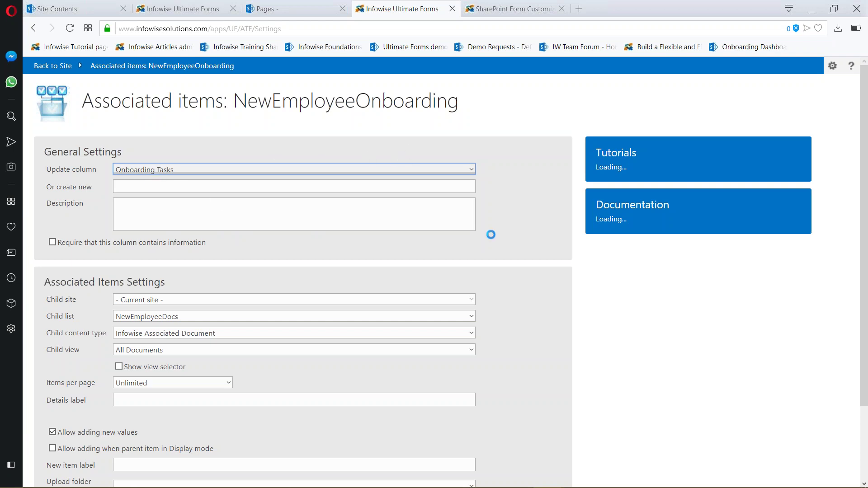
pyautogui.scroll(-2, 491, 233)
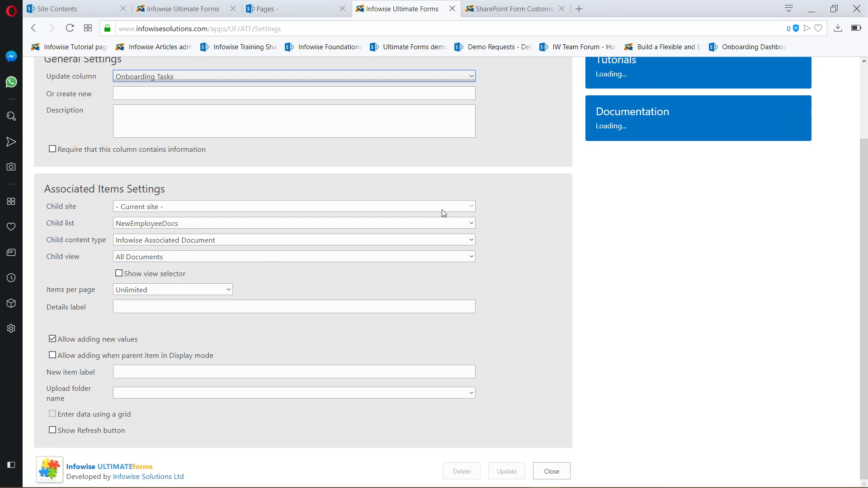
pyautogui.scroll(2, 393, 205)
pyautogui.scroll(-2, 478, 252)
pyautogui.scroll(2, 269, 213)
# Step: Choose Onboarding documents as the column to update and view the available child lists without changing the selection
pyautogui.click(471, 170)
pyautogui.click(195, 204)
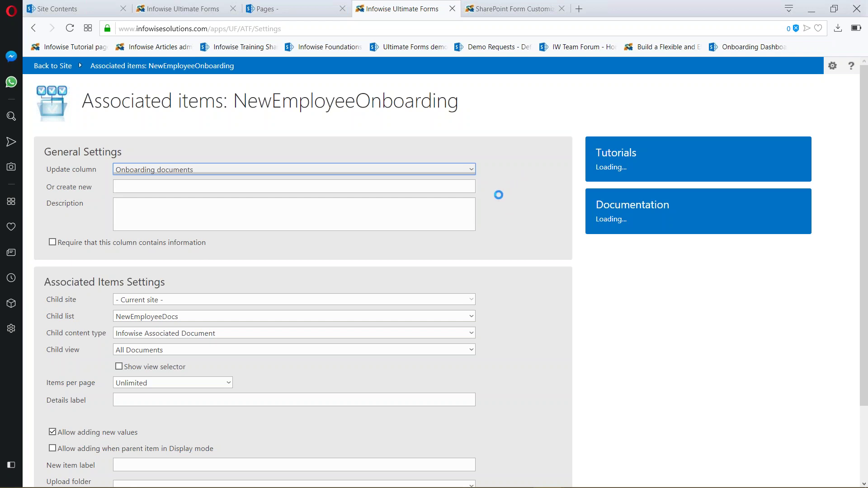
pyautogui.scroll(-1, 502, 199)
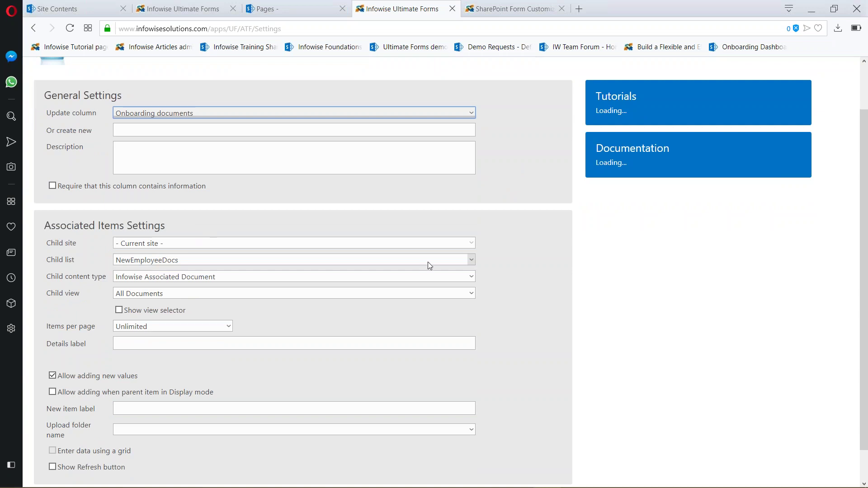
pyautogui.click(475, 259)
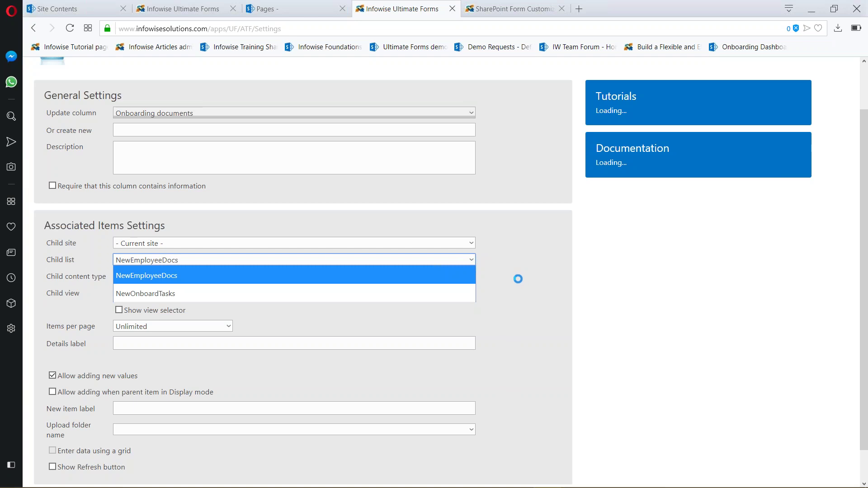
pyautogui.click(519, 279)
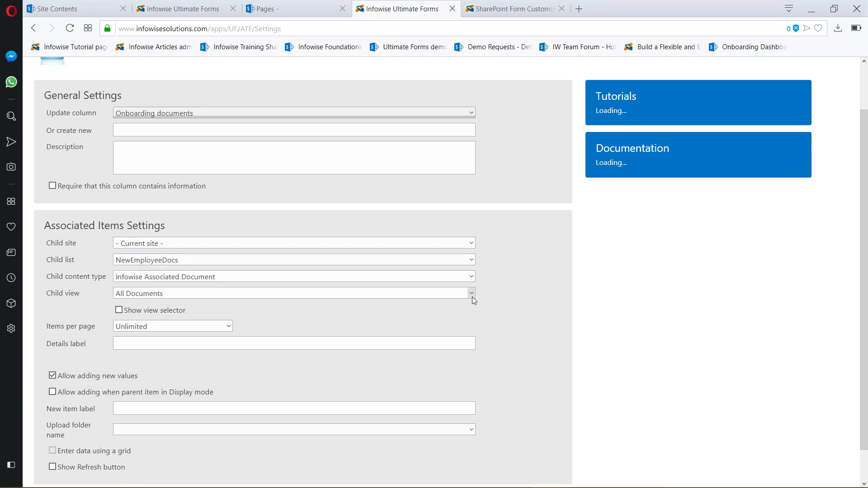
# Step: Review the child list, content type, view and new-item options of the associated items settings, and close them without updating
pyautogui.scroll(-1, 523, 300)
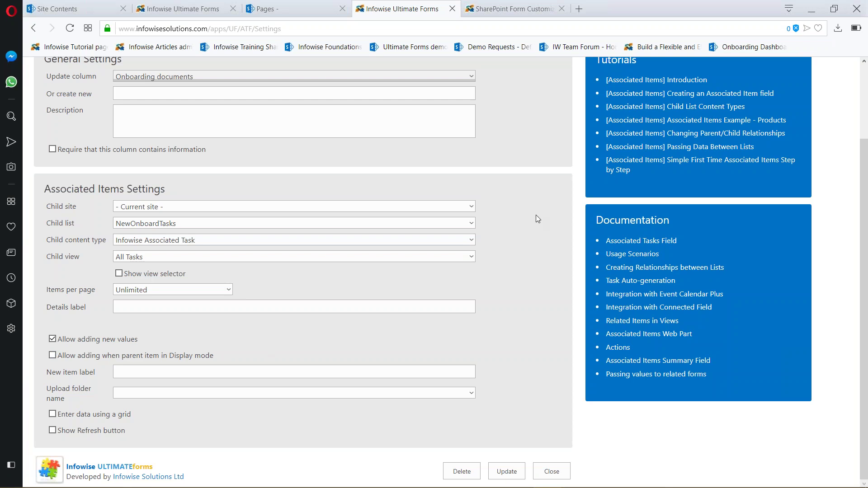
pyautogui.scroll(2, 545, 230)
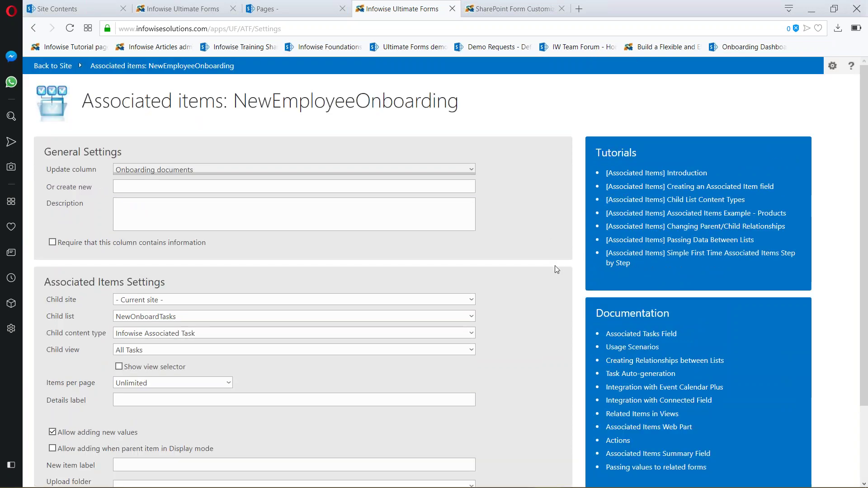
pyautogui.scroll(-1, 555, 268)
pyautogui.scroll(-1, 556, 273)
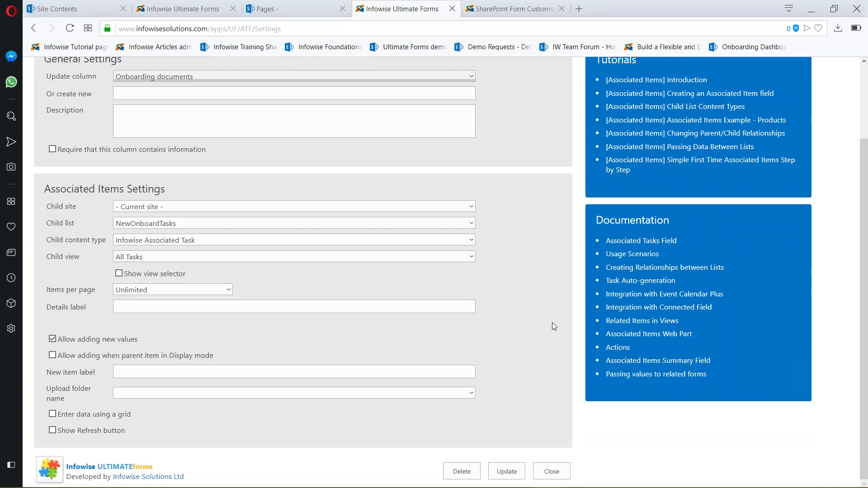
pyautogui.click(552, 471)
pyautogui.scroll(10, 595, 267)
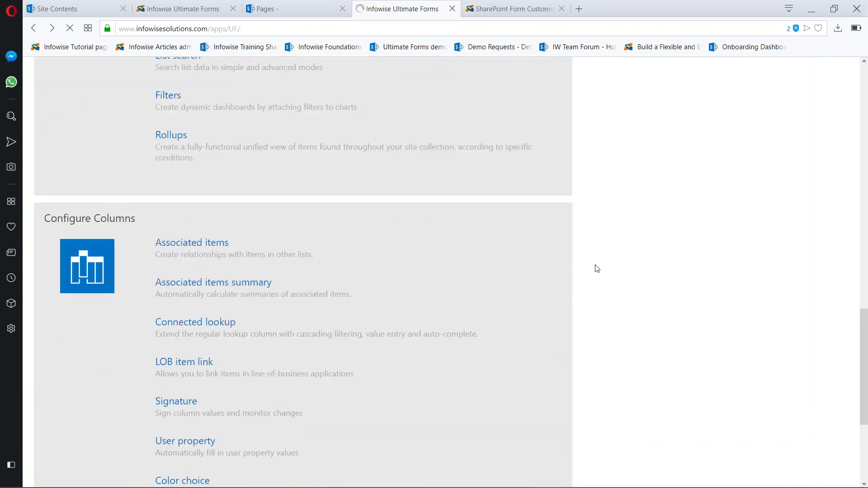
pyautogui.scroll(6, 595, 268)
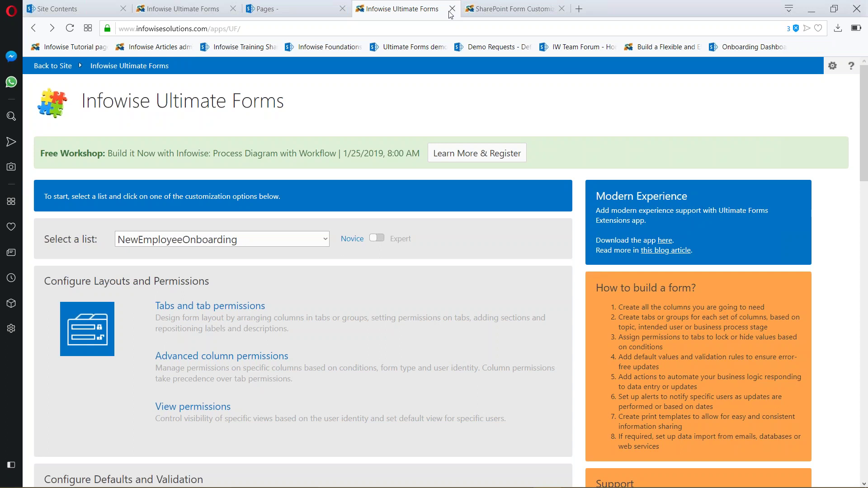
# Step: Look at the employee IDs on the onboarding home page and open the Item IDs settings of NewEmployeeOnboarding
pyautogui.click(317, 6)
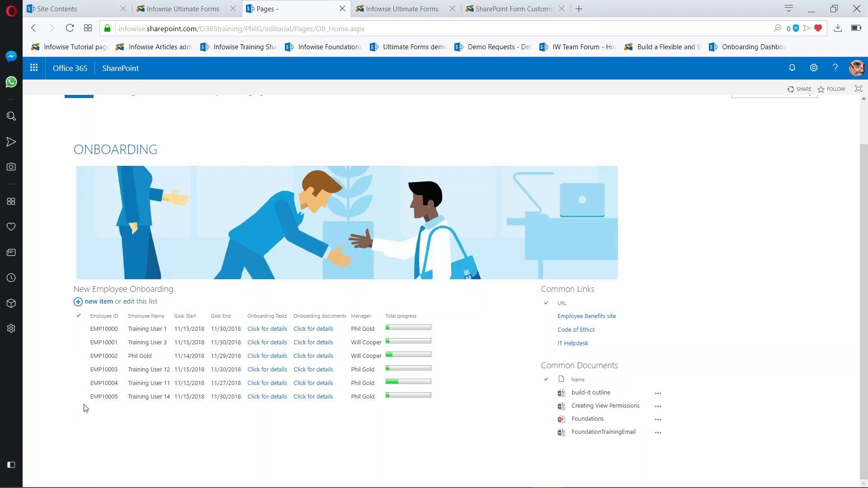
pyautogui.click(420, 10)
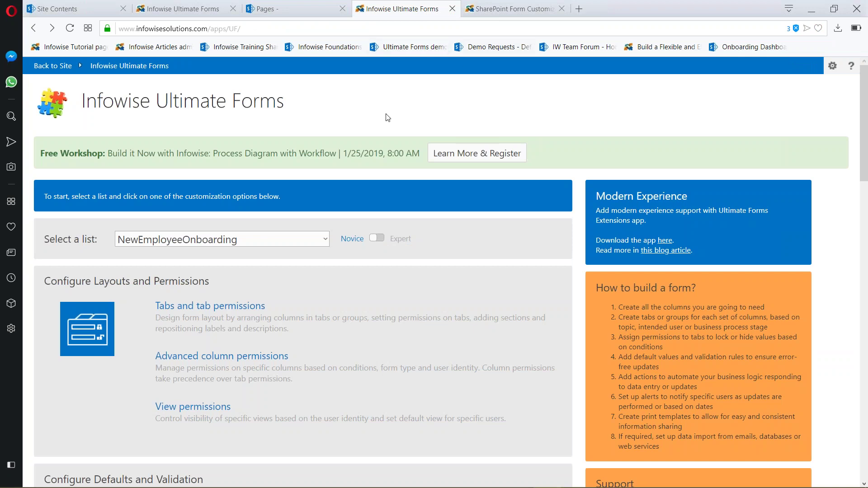
pyautogui.scroll(-5, 267, 231)
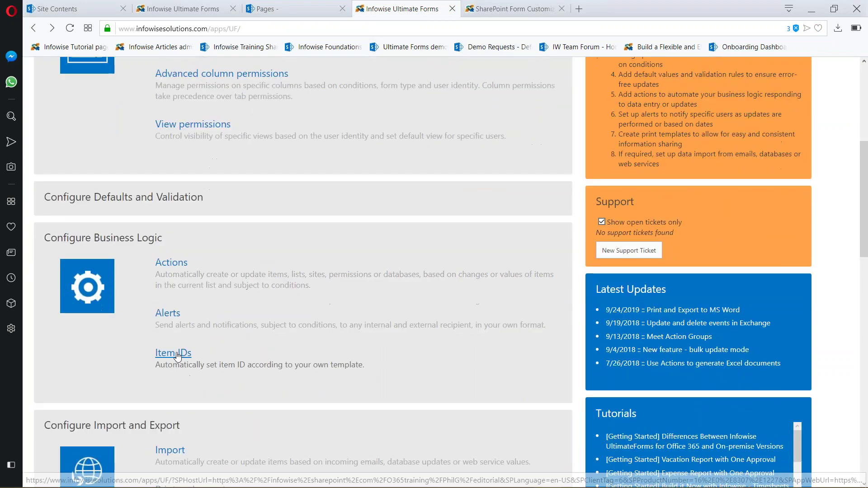
pyautogui.click(174, 353)
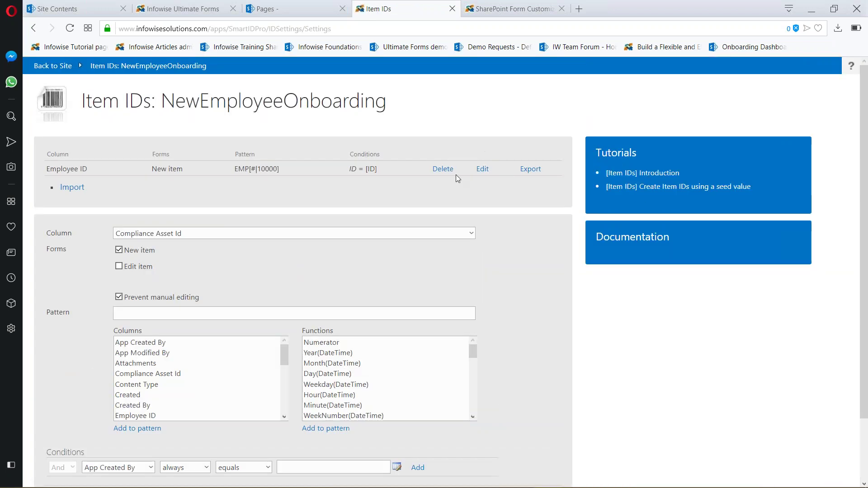
# Step: Open the Employee ID rule for editing, review its pattern, columns, functions and conditions, and close the Item IDs settings without updating
pyautogui.click(482, 169)
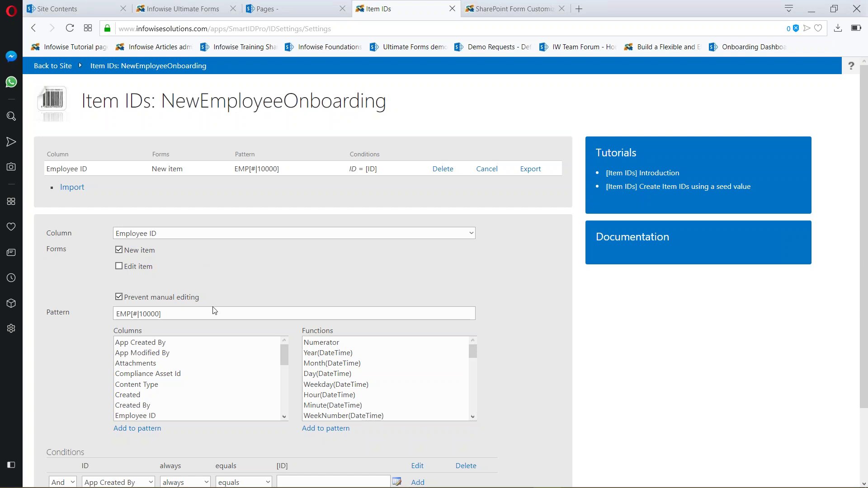
pyautogui.scroll(-1, 103, 267)
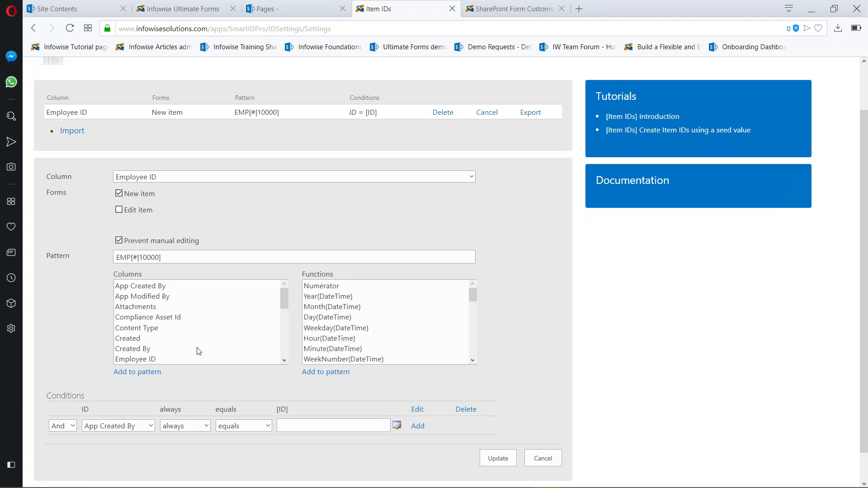
pyautogui.moveTo(287, 302); pyautogui.dragTo(209, 319)
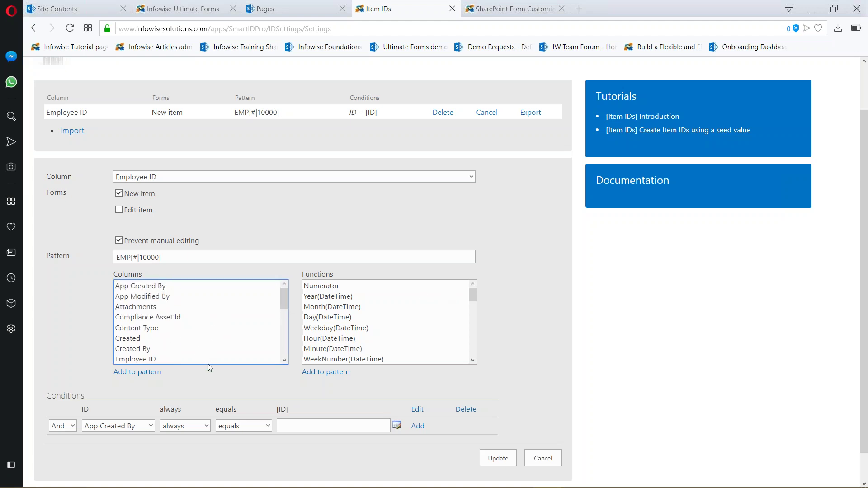
pyautogui.scroll(-1, 134, 364)
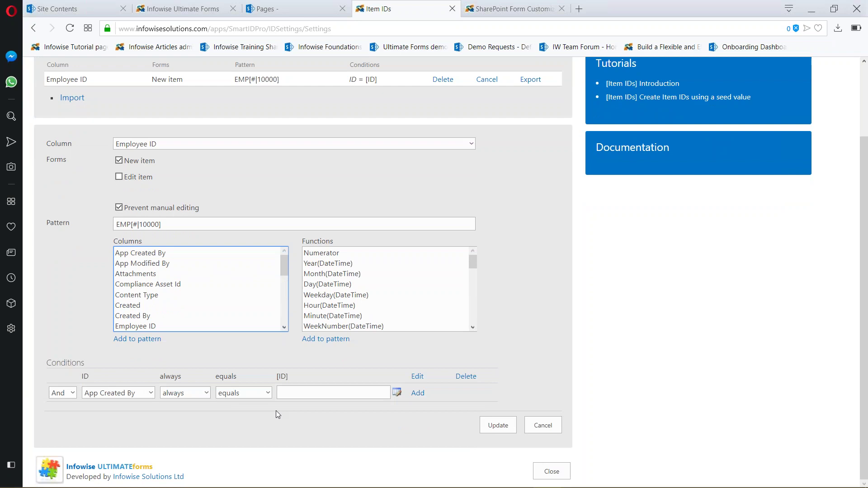
pyautogui.scroll(2, 626, 372)
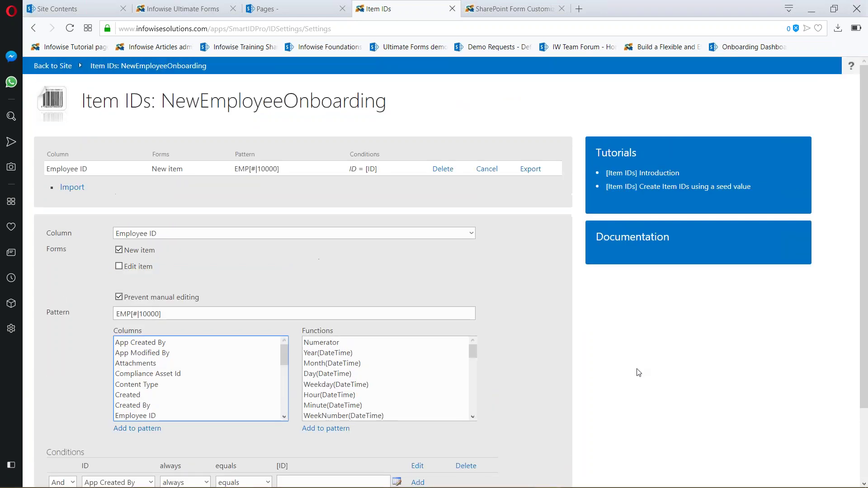
pyautogui.scroll(-3, 623, 368)
pyautogui.click(551, 473)
pyautogui.scroll(5, 864, 390)
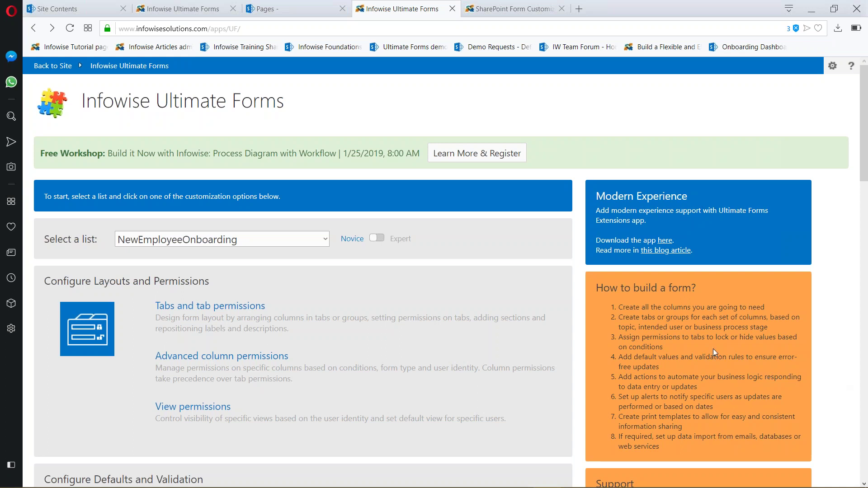
# Step: Look at the Infowise Tutorials page, and expand the onboarding tasks of Training User 1 on the onboarding home page
pyautogui.click(284, 8)
pyautogui.click(511, 8)
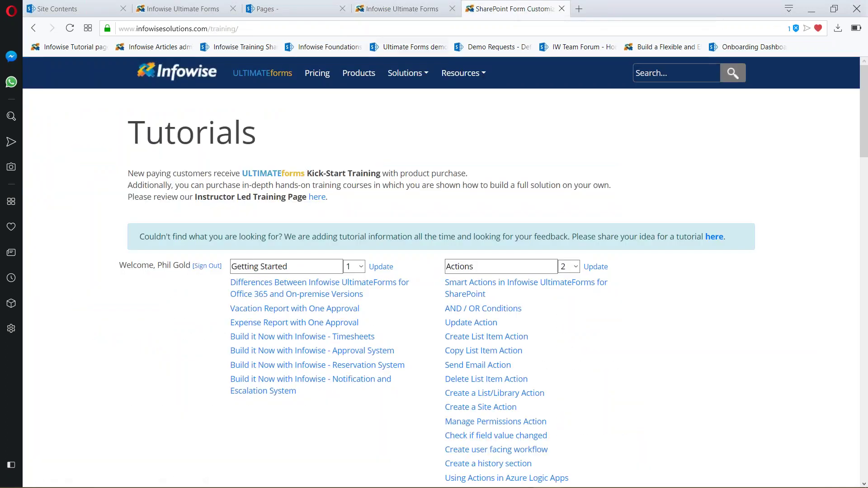
pyautogui.click(266, 8)
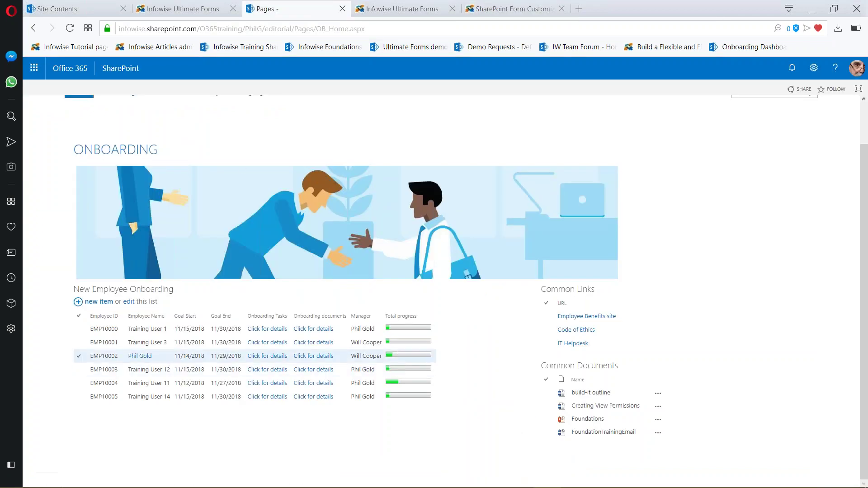
pyautogui.click(279, 334)
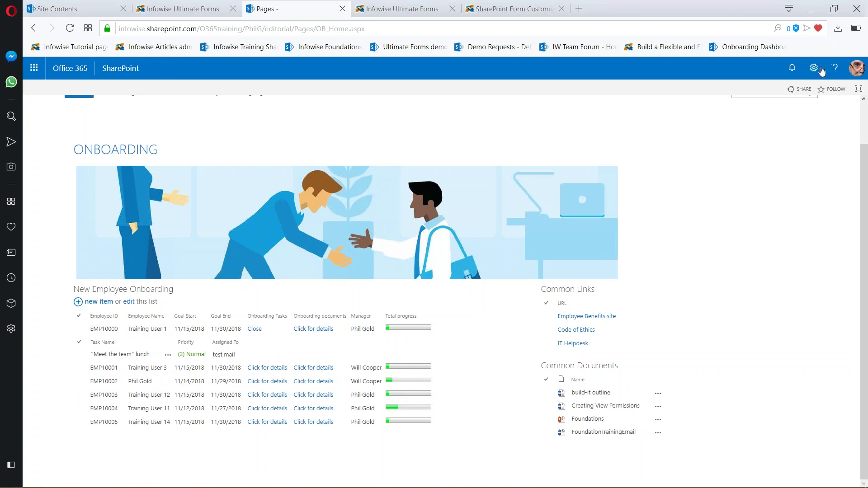
# Step: Open the NewOnboardTasks list from the site contents and look at the color-coded priorities of its tasks
pyautogui.click(814, 67)
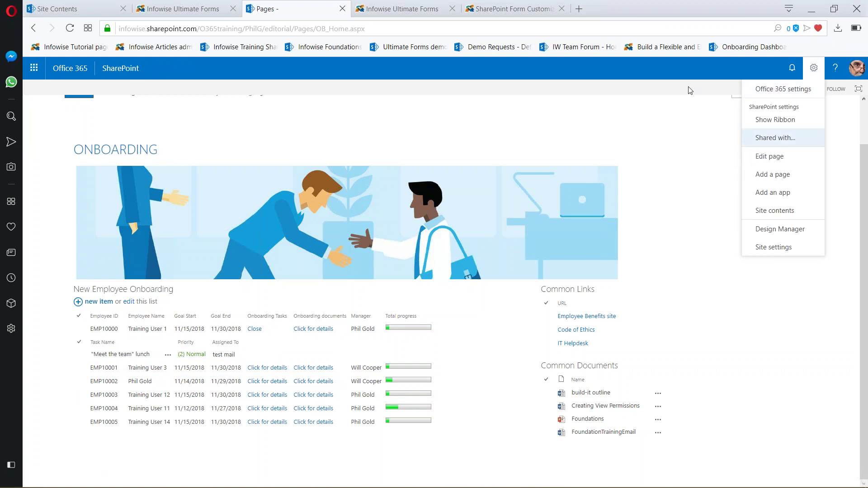
pyautogui.click(775, 210)
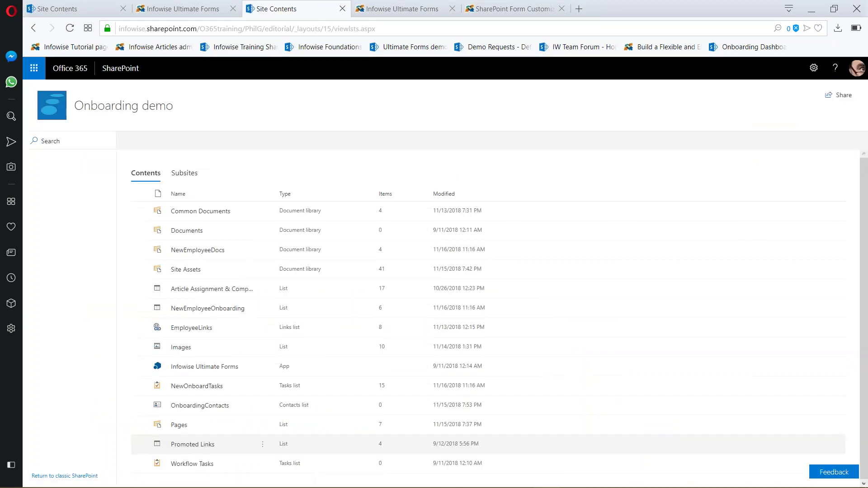
pyautogui.click(197, 386)
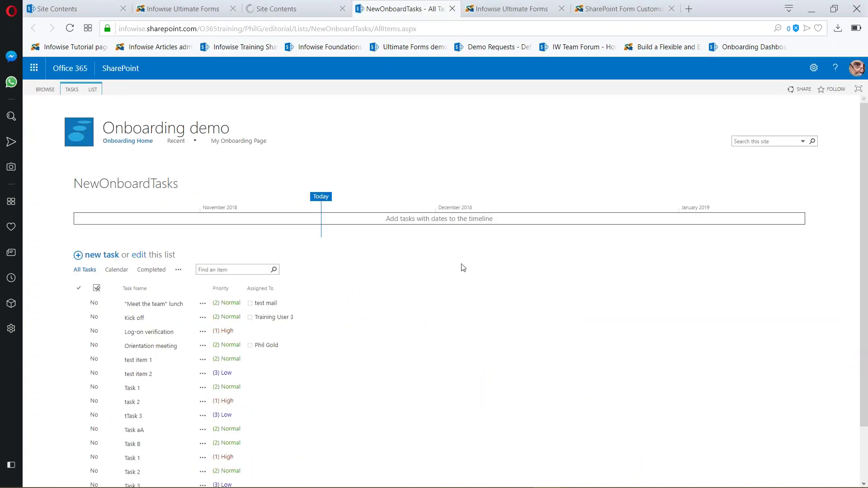
pyautogui.scroll(-1, 442, 302)
pyautogui.scroll(-1, 441, 302)
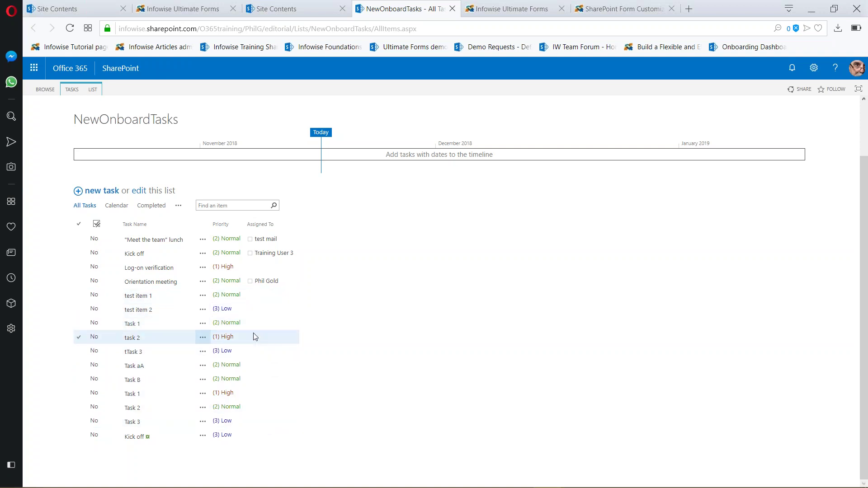
# Step: Open the Color choice settings of the NewOnboardTasks list in Infowise Ultimate Forms
pyautogui.click(92, 91)
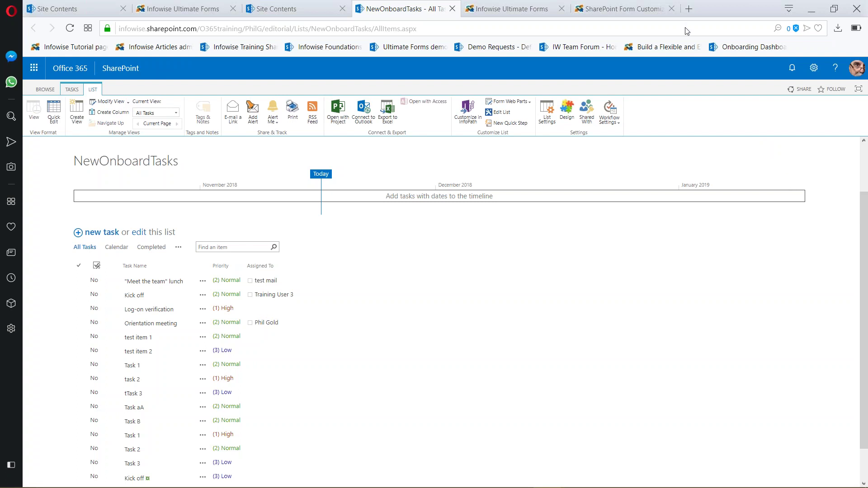
pyautogui.click(571, 108)
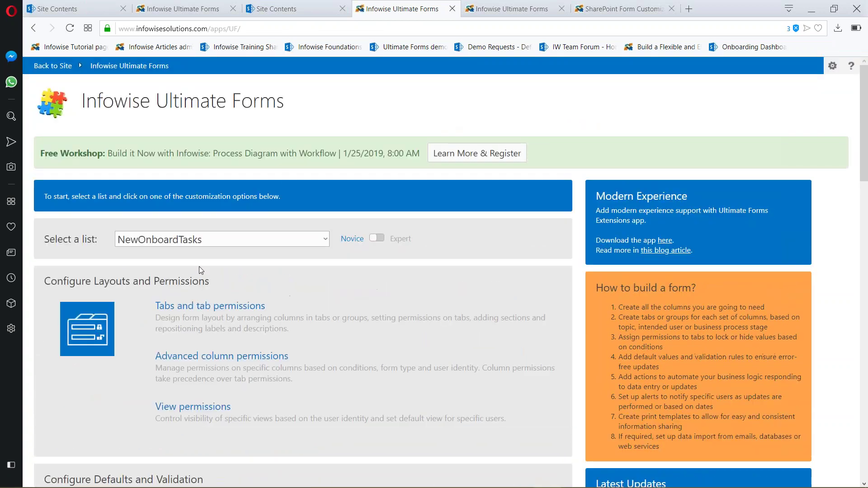
pyautogui.scroll(-10, 199, 267)
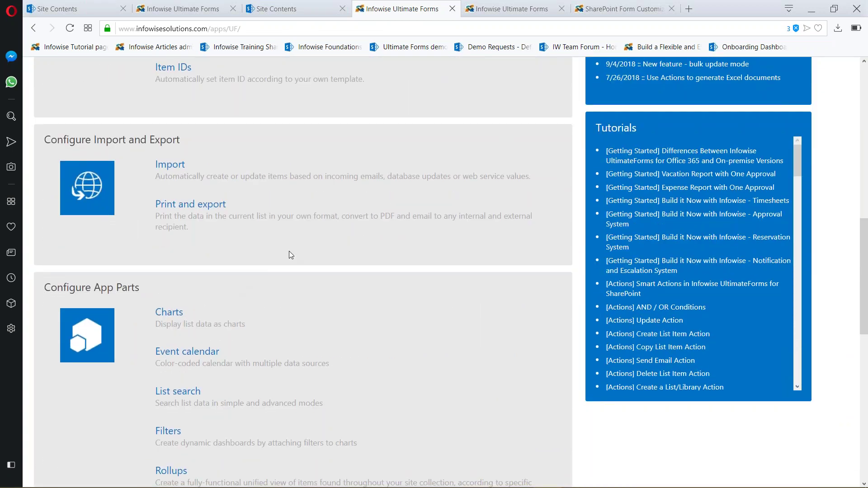
pyautogui.scroll(-12, 289, 253)
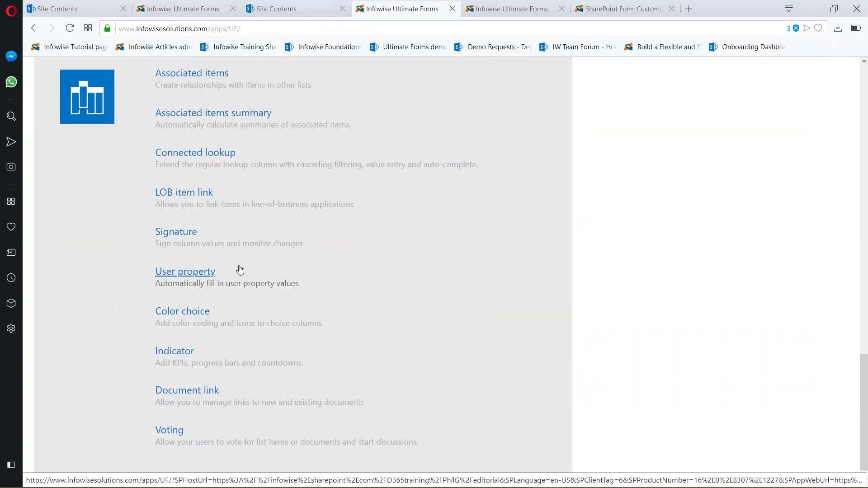
pyautogui.click(200, 322)
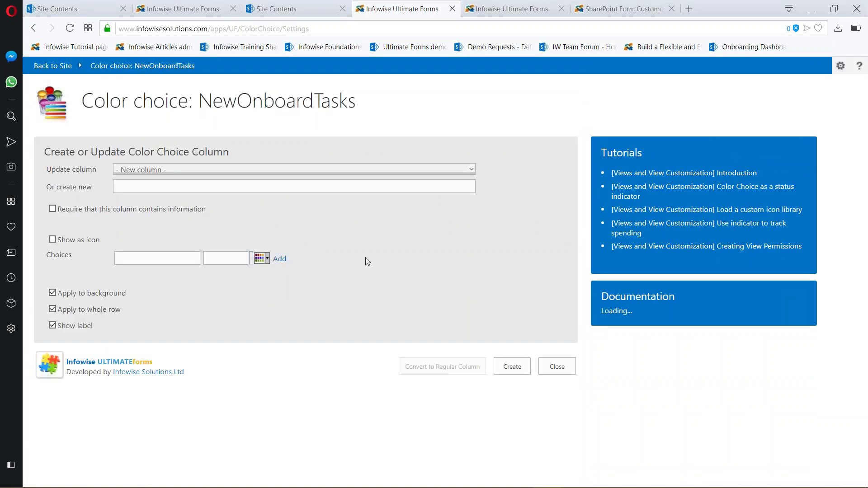
# Step: Set the color of the (1) High choice in the Priority column to #FF0033 and update the column
pyautogui.click(473, 170)
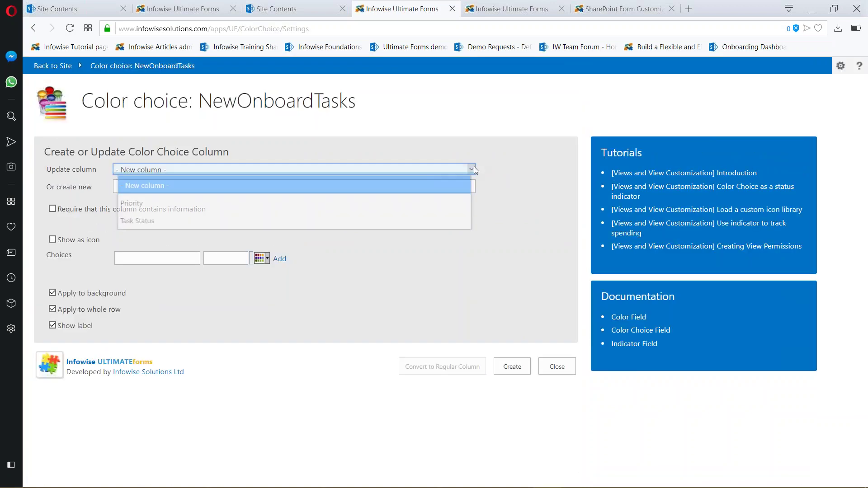
pyautogui.click(172, 204)
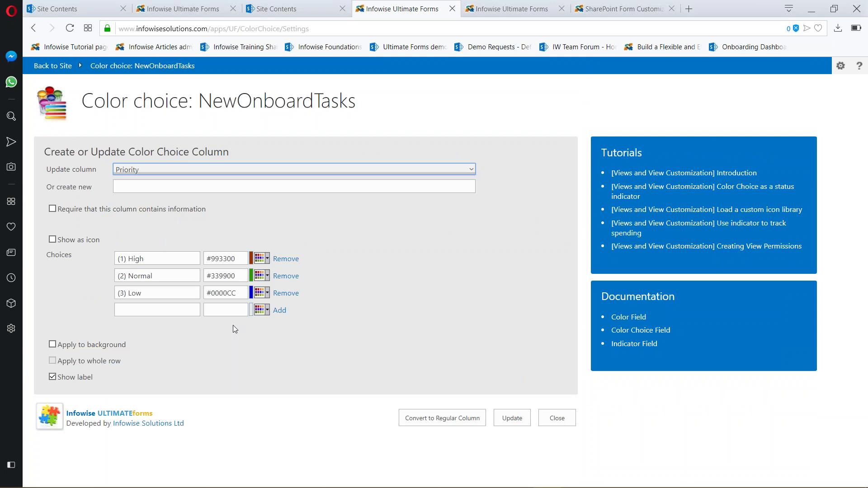
pyautogui.click(260, 263)
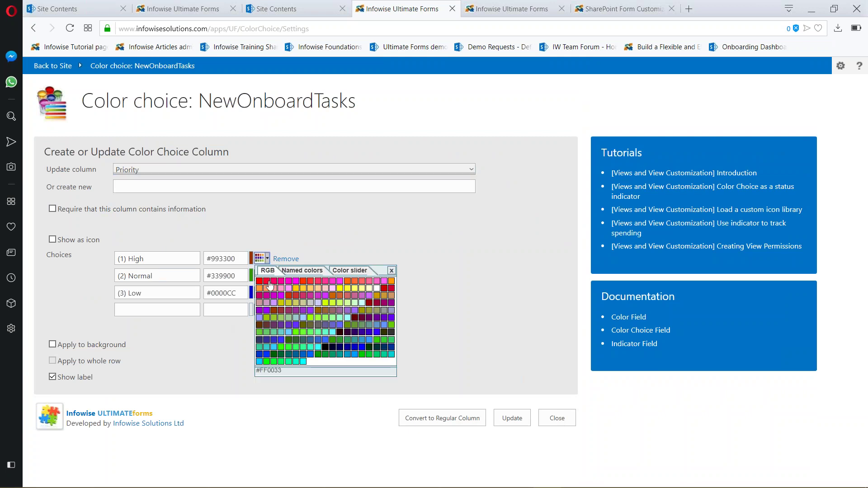
pyautogui.click(267, 281)
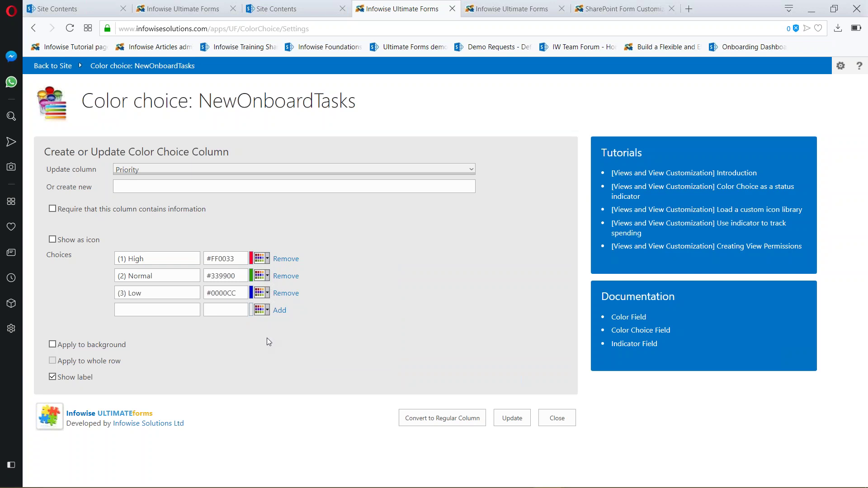
pyautogui.click(507, 420)
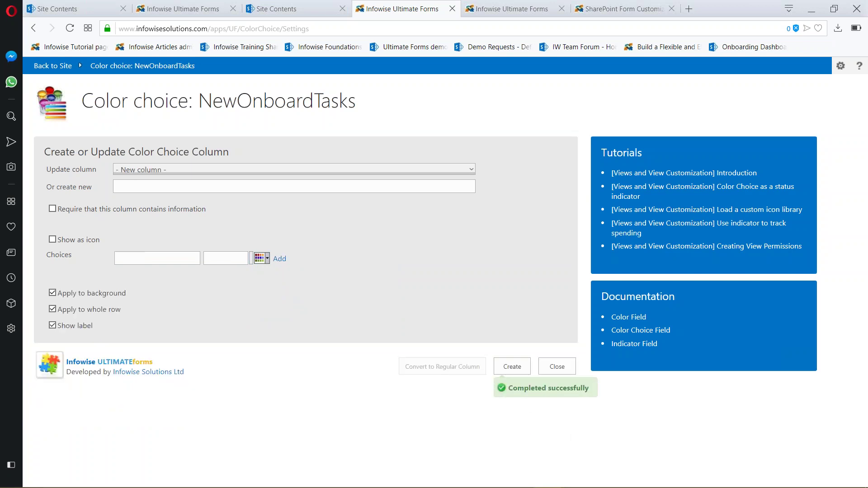
# Step: Return to the site contents and reopen the NewOnboardTasks list to check the priority colors
pyautogui.click(58, 68)
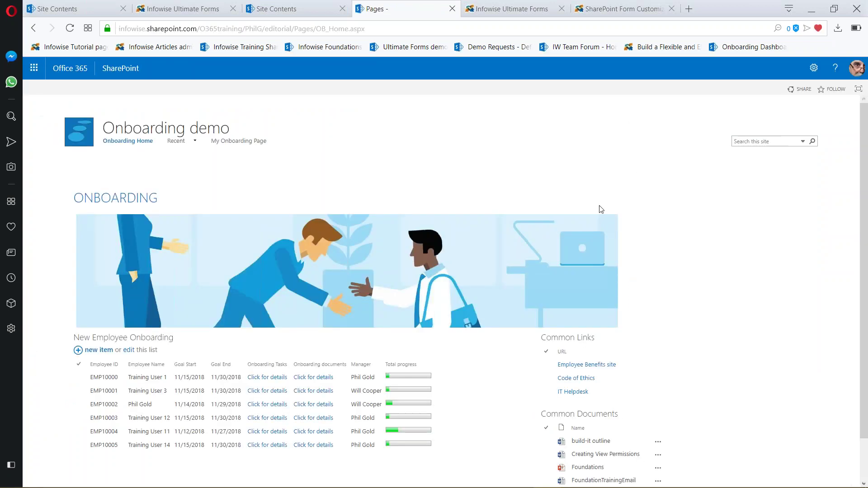
pyautogui.click(814, 67)
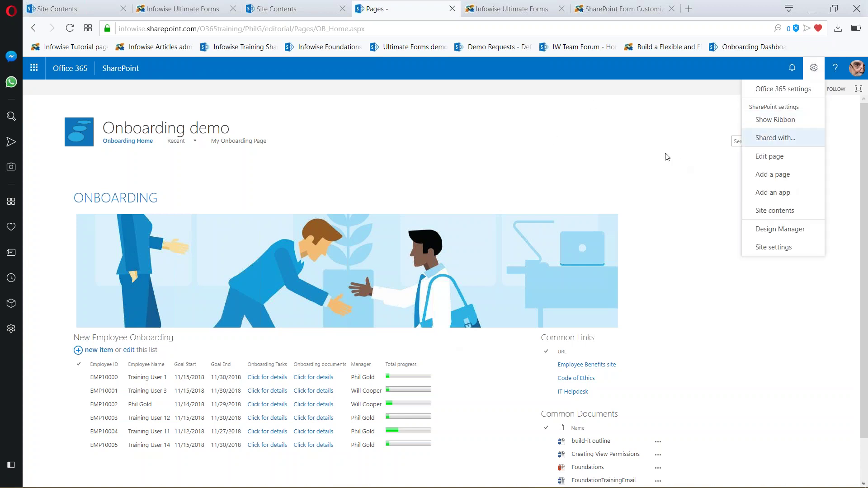
pyautogui.click(773, 210)
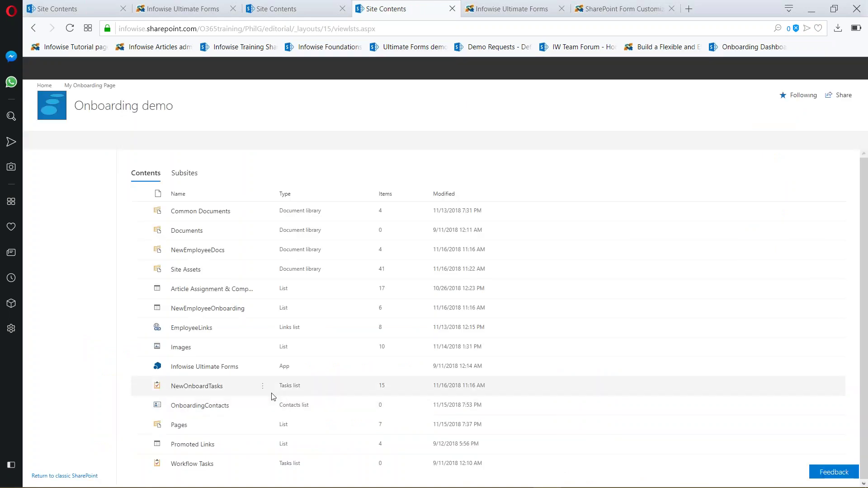
pyautogui.click(213, 405)
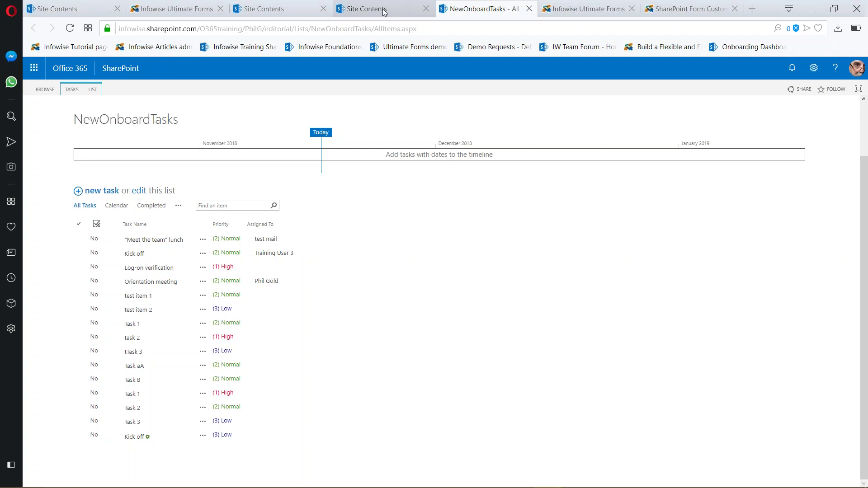
# Step: Go back to the onboarding home page and open its New Employee Onboarding list
pyautogui.click(384, 11)
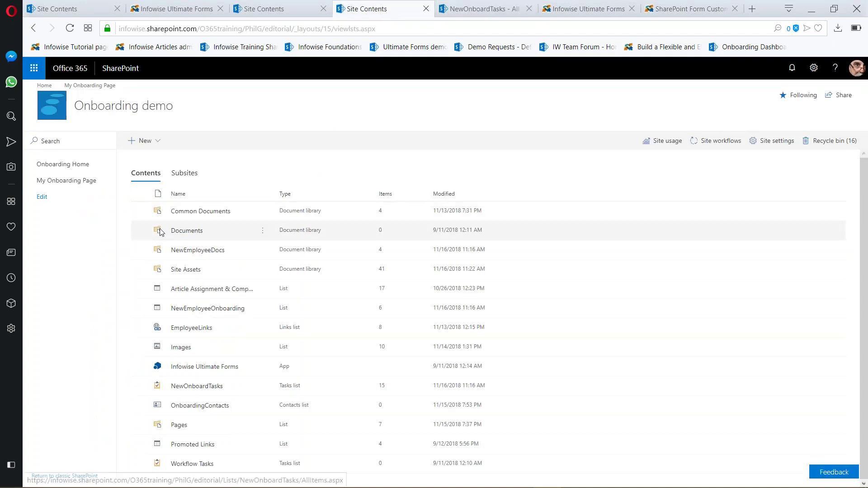
pyautogui.click(298, 13)
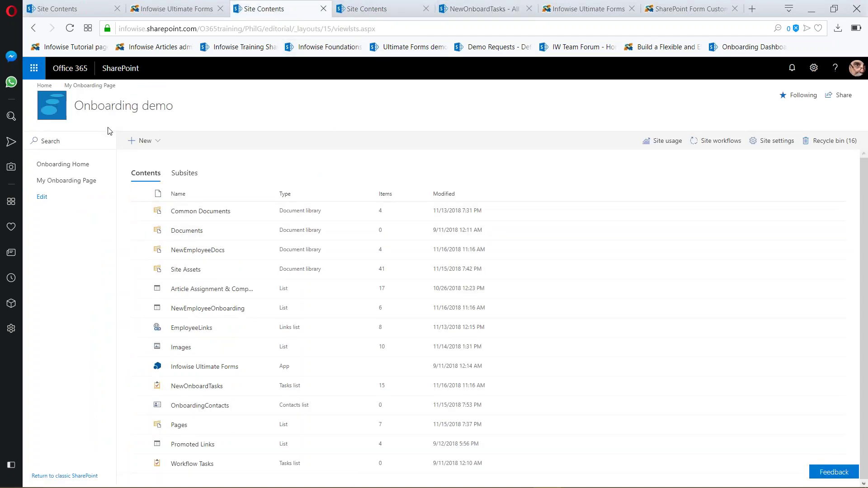
pyautogui.click(60, 114)
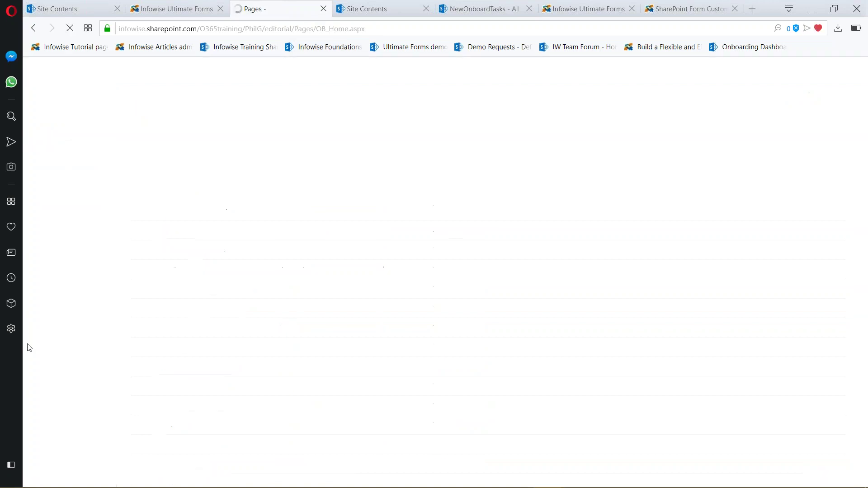
pyautogui.scroll(-1, 508, 353)
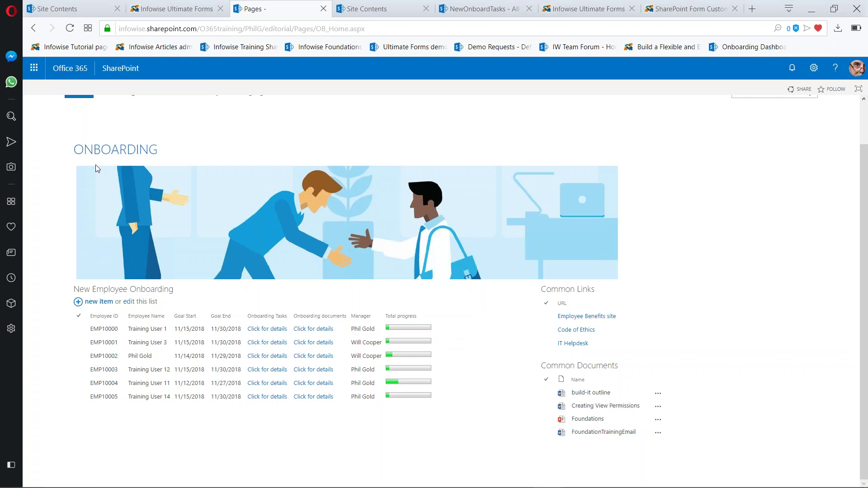
pyautogui.click(109, 290)
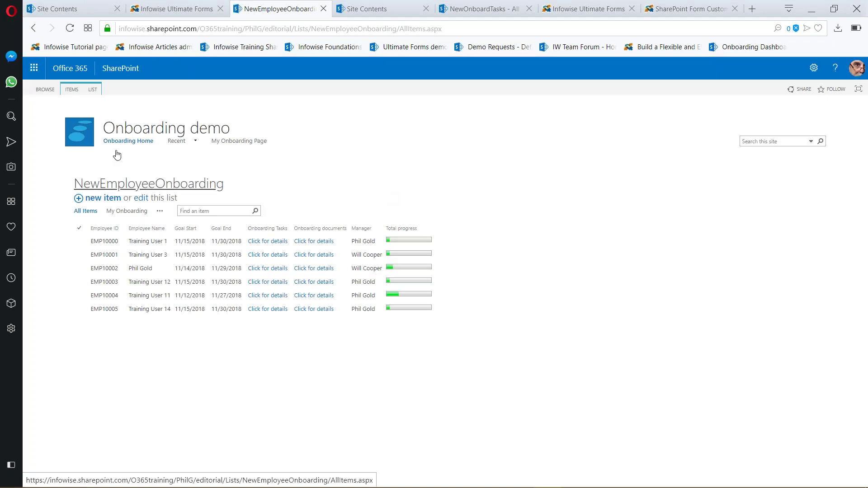
# Step: Open the Indicator settings of the NewEmployeeOnboarding list in Infowise Ultimate Forms
pyautogui.click(92, 90)
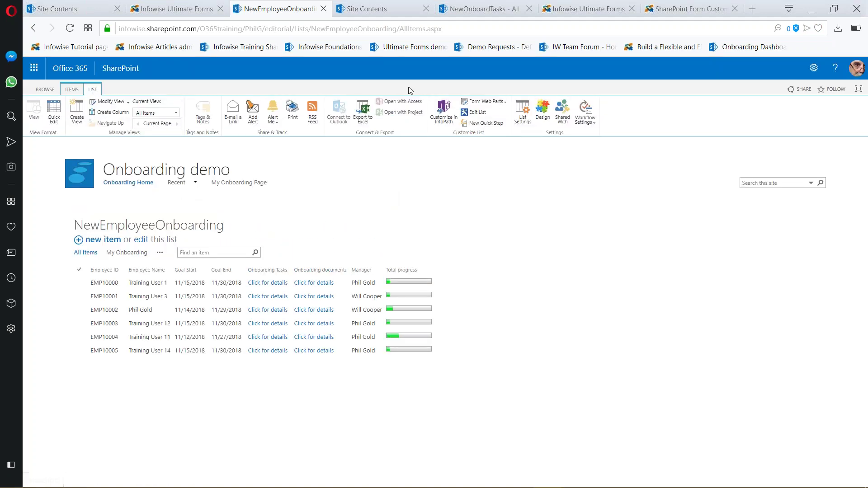
pyautogui.click(543, 116)
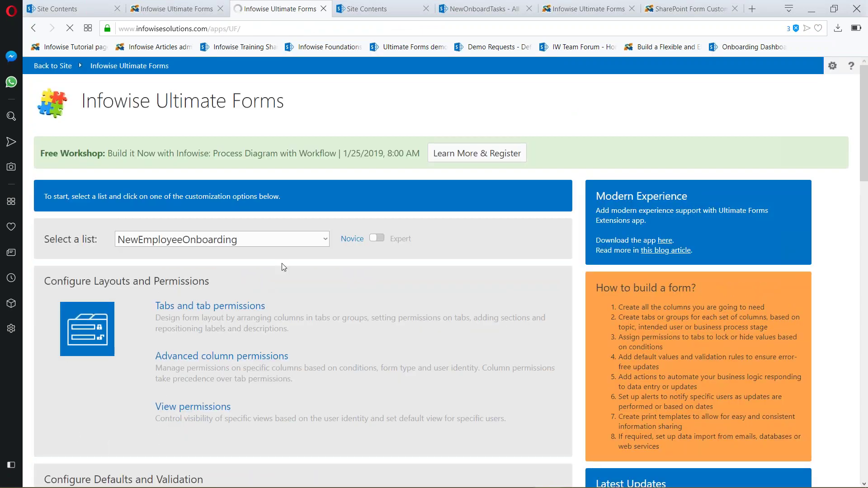
pyautogui.scroll(-10, 319, 279)
pyautogui.scroll(-8, 316, 212)
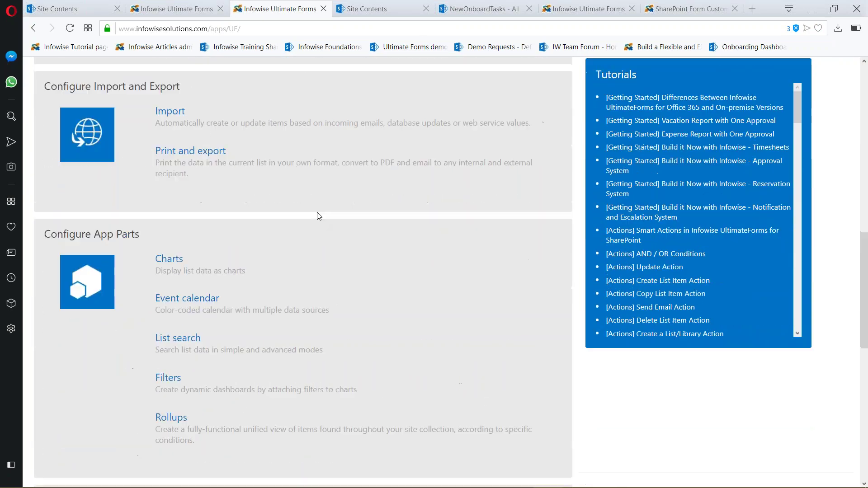
pyautogui.scroll(-8, 318, 212)
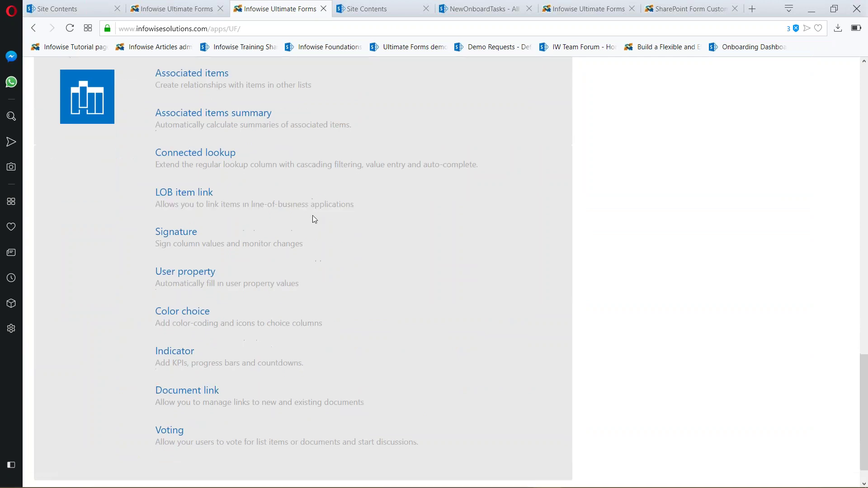
pyautogui.click(172, 356)
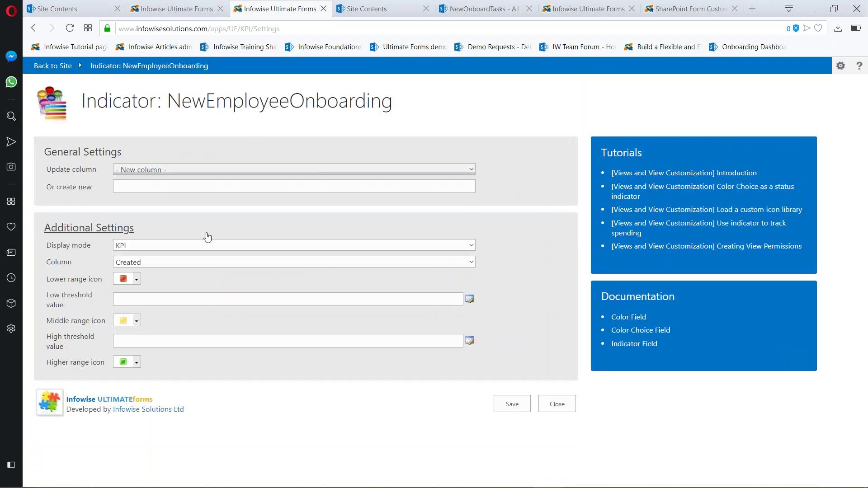
# Step: Review the indicator display modes and the Total progress column's settings, and close the Indicator settings without saving
pyautogui.click(470, 246)
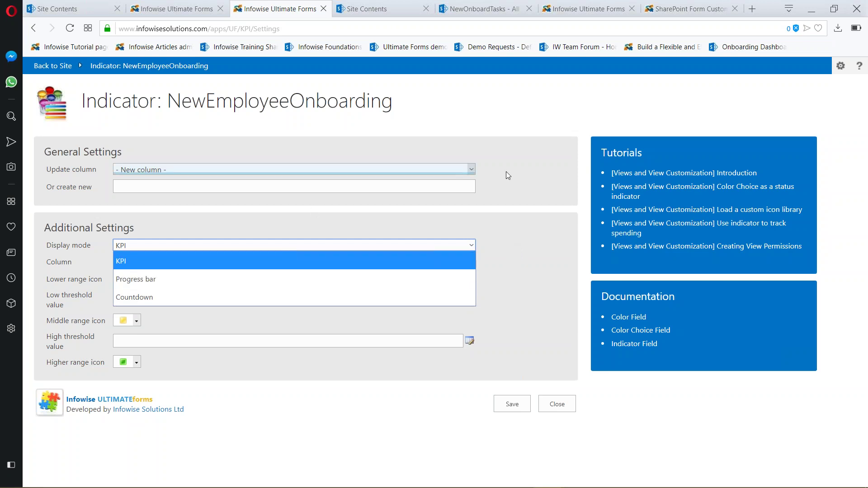
pyautogui.click(471, 170)
pyautogui.click(225, 204)
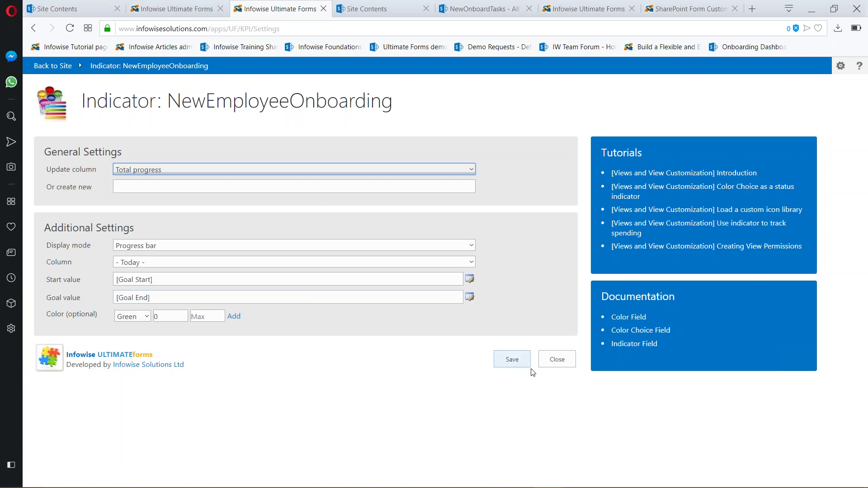
pyautogui.click(544, 362)
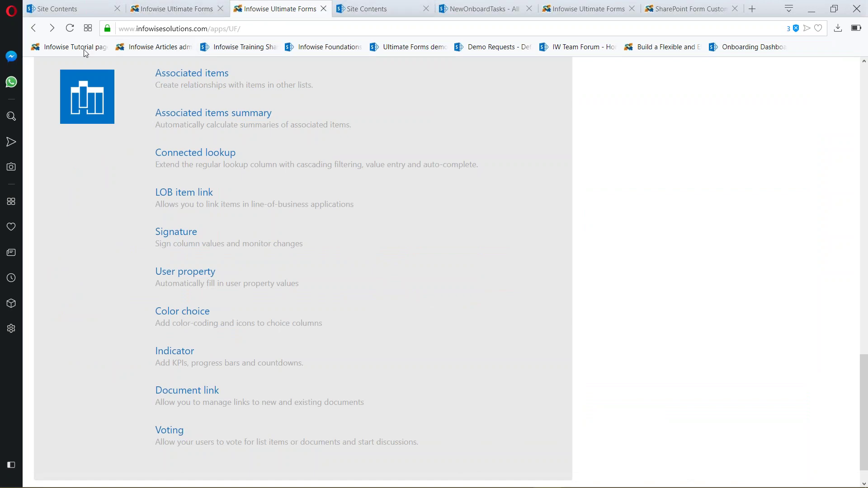
# Step: Return from Infowise Ultimate Forms to the onboarding home page and look at the employees' Total progress bars
pyautogui.scroll(20, 153, 127)
pyautogui.scroll(3, 100, 120)
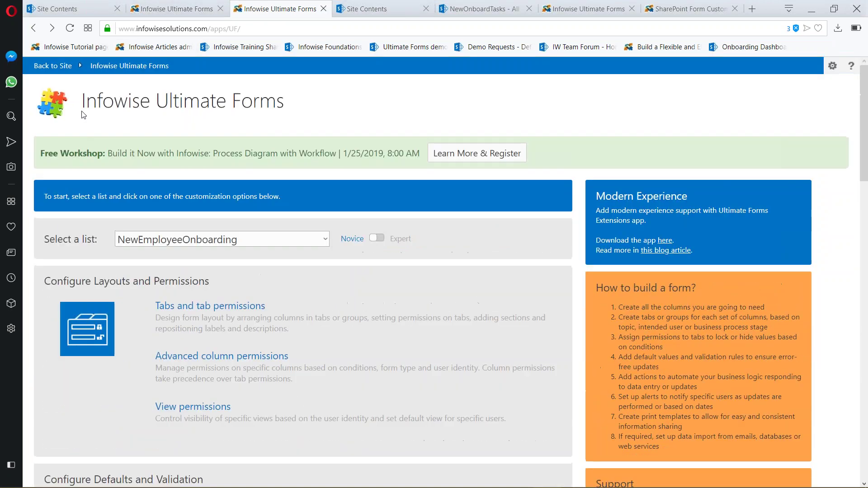
pyautogui.click(53, 66)
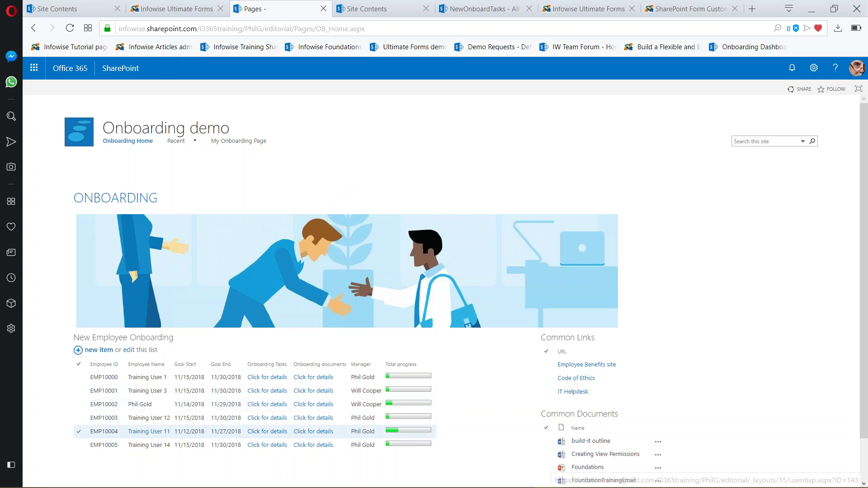
pyautogui.moveTo(160, 485)
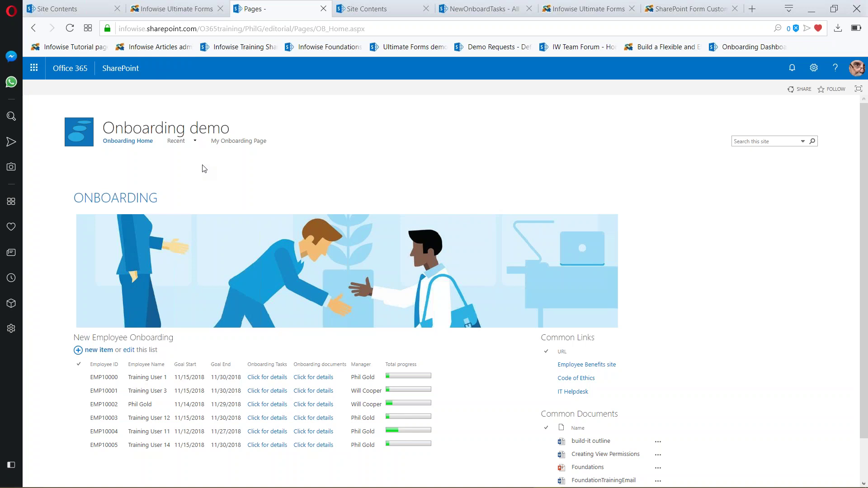
pyautogui.moveTo(97, 483)
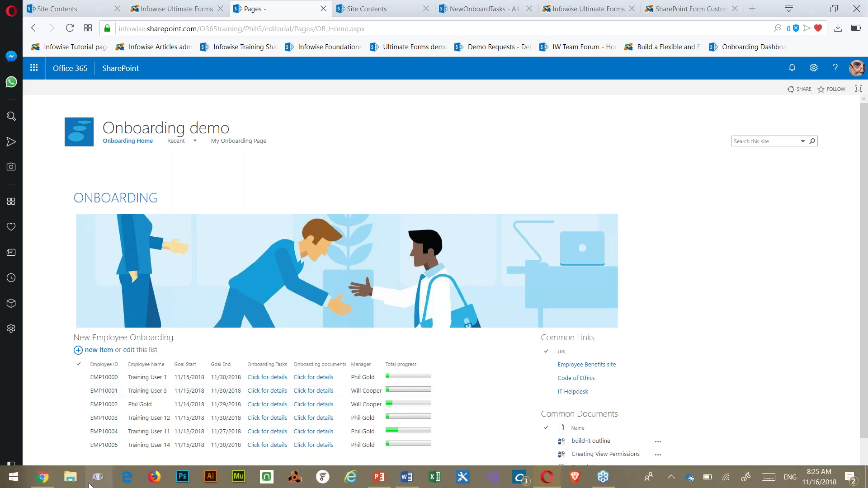
# Step: Switch to the Gmail inbox in Chrome, read the "Welcome, Training User 14" e-mail, and return to the SharePoint onboarding page
pyautogui.click(52, 482)
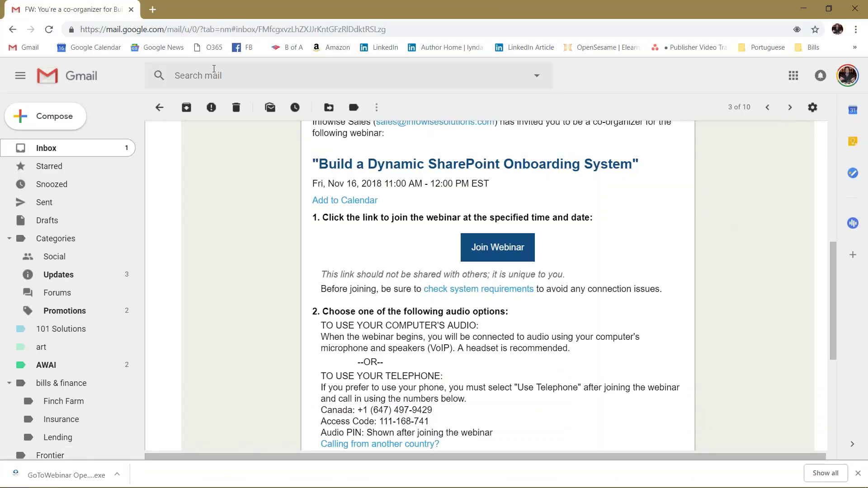
pyautogui.click(72, 148)
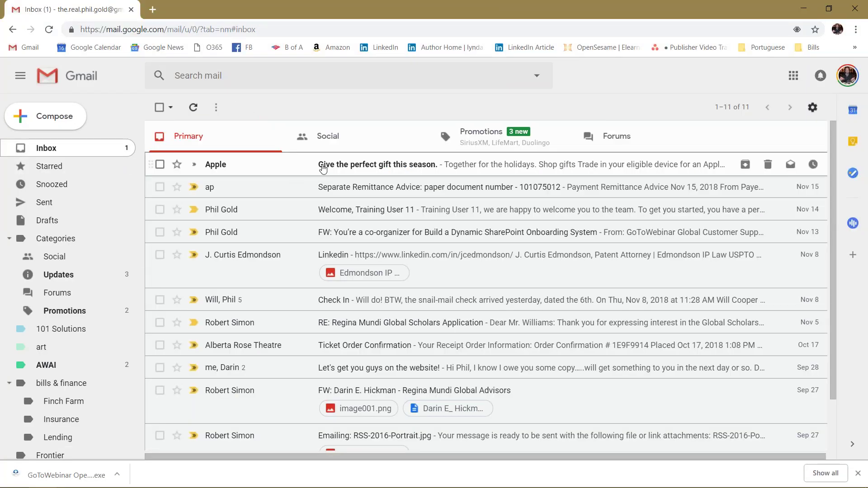
pyautogui.click(354, 210)
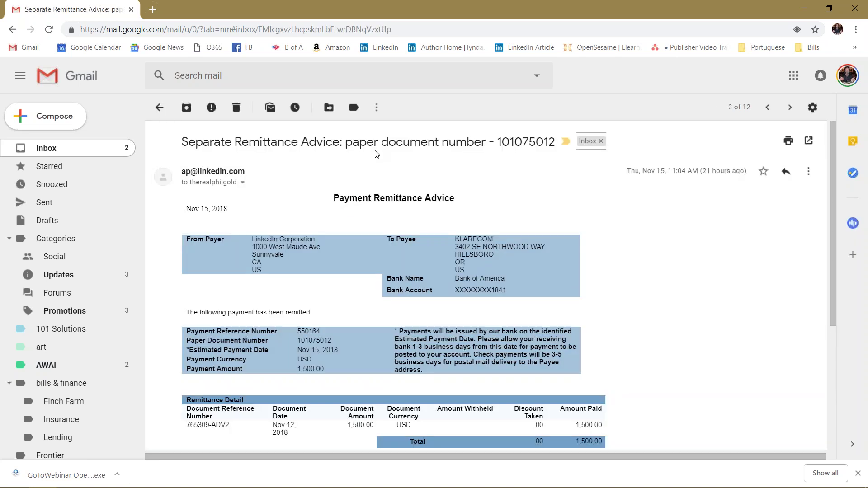
pyautogui.click(159, 107)
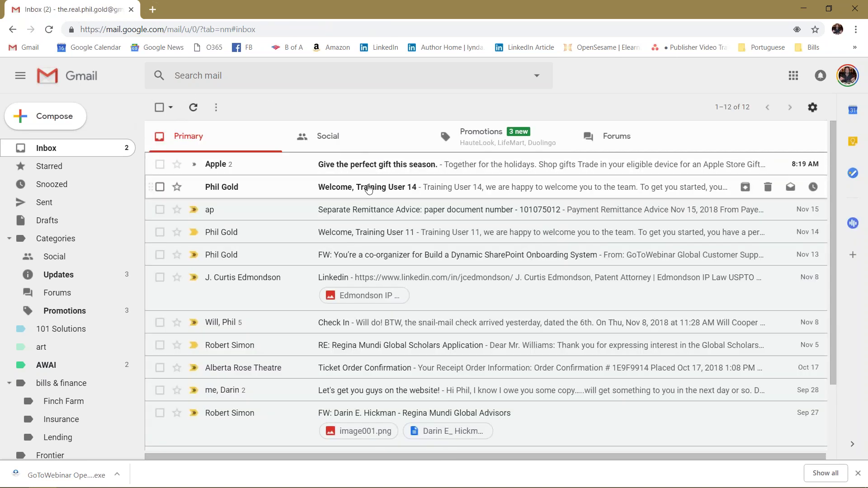
pyautogui.click(368, 189)
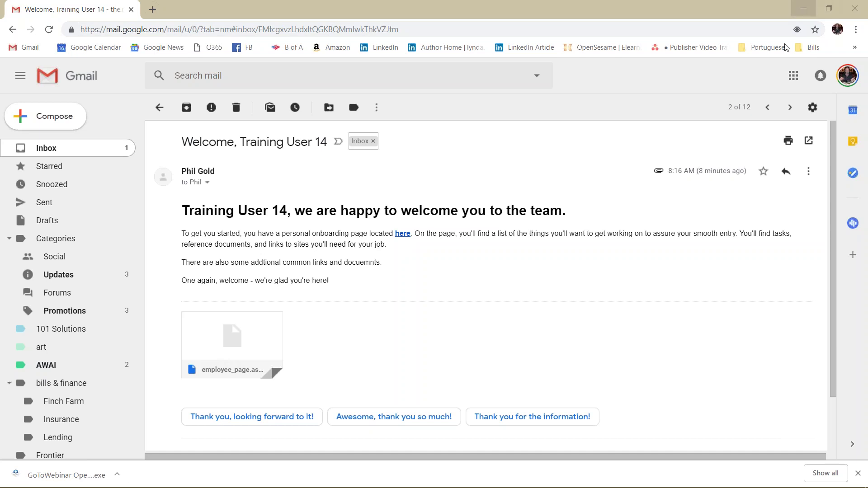
pyautogui.click(804, 9)
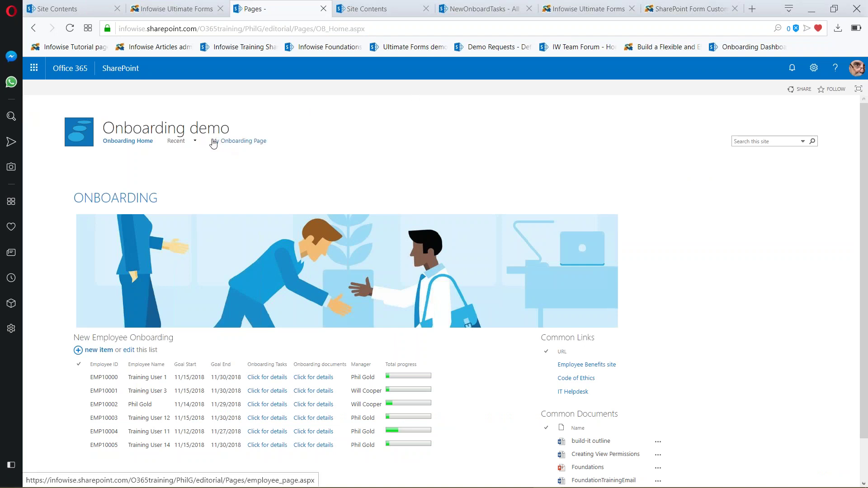
# Step: Open the New Employee Onboarding list and bring up its Alerts settings in Infowise Ultimate Forms
pyautogui.click(139, 344)
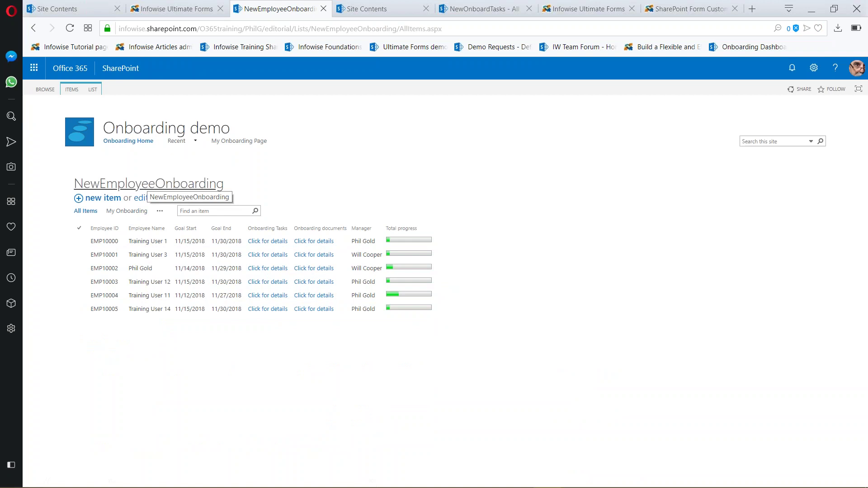
pyautogui.click(147, 183)
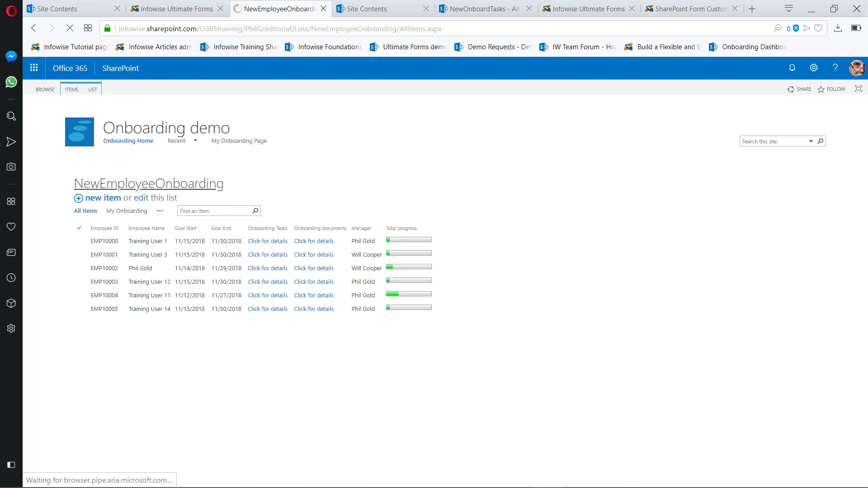
pyautogui.click(93, 89)
pyautogui.click(542, 116)
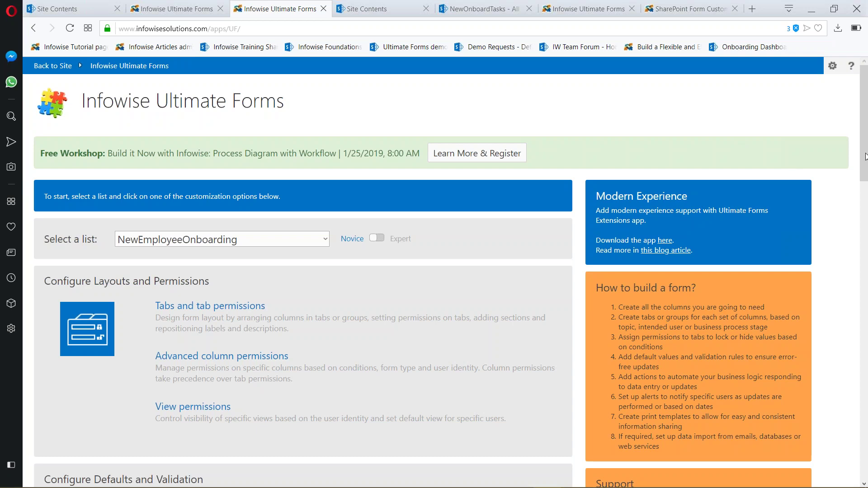
pyautogui.moveTo(865, 157); pyautogui.dragTo(865, 228)
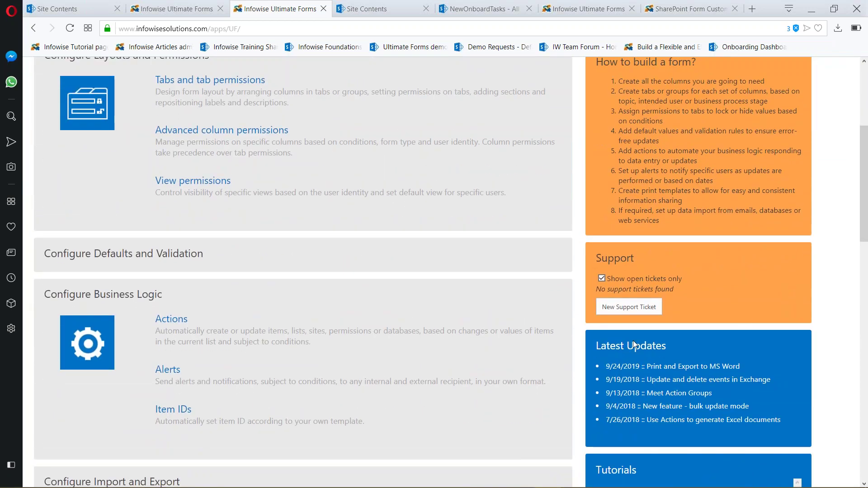
pyautogui.click(167, 370)
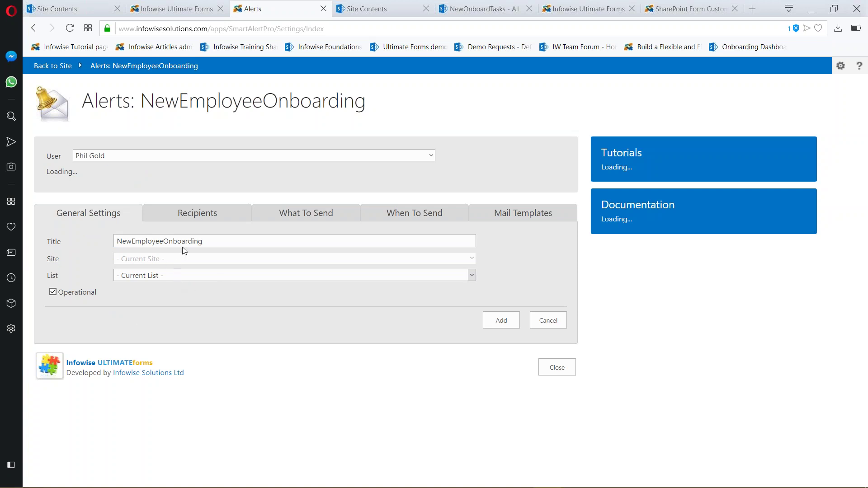
# Step: Open the NewEmployeeOnboarding alert for editing and review its general settings, recipients and the columns offered for picking recipients
pyautogui.click(200, 219)
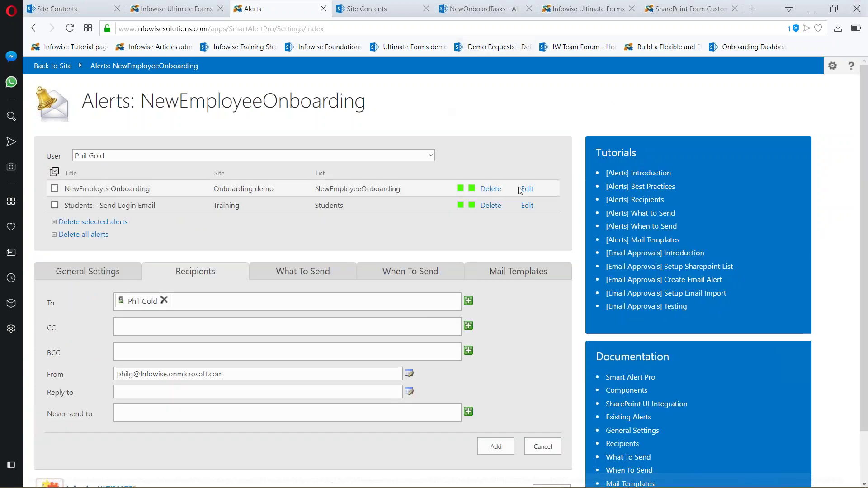
pyautogui.click(528, 189)
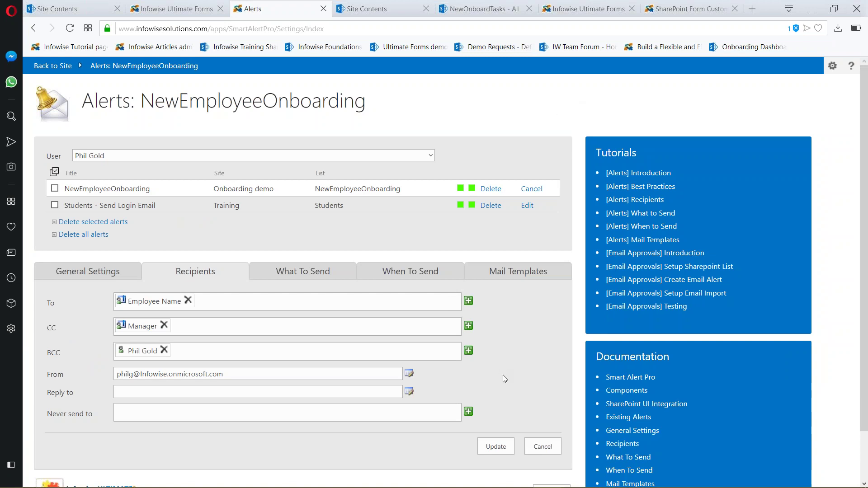
pyautogui.click(93, 279)
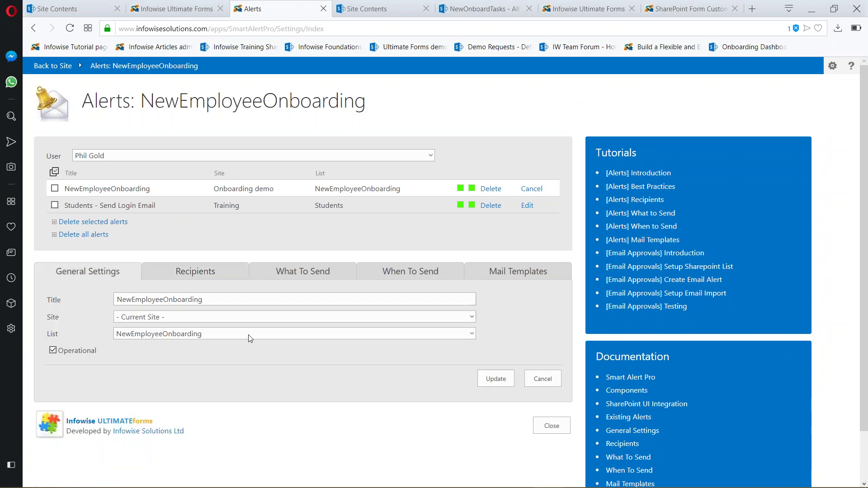
pyautogui.click(201, 275)
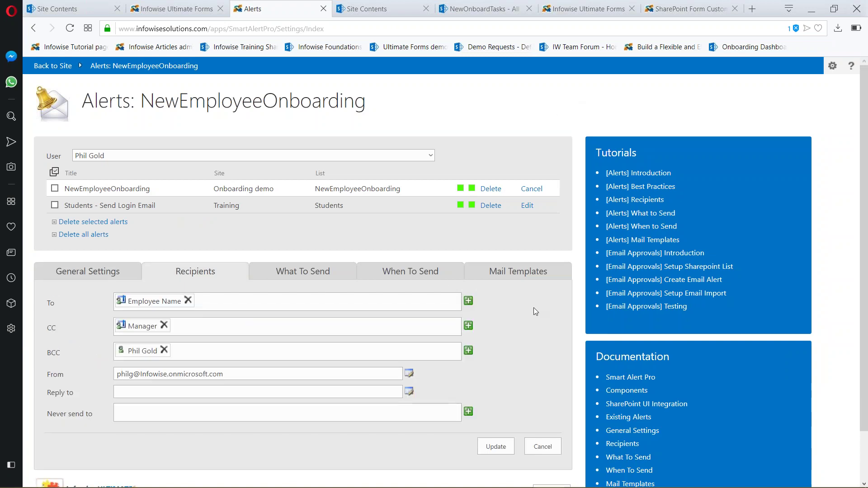
pyautogui.click(469, 301)
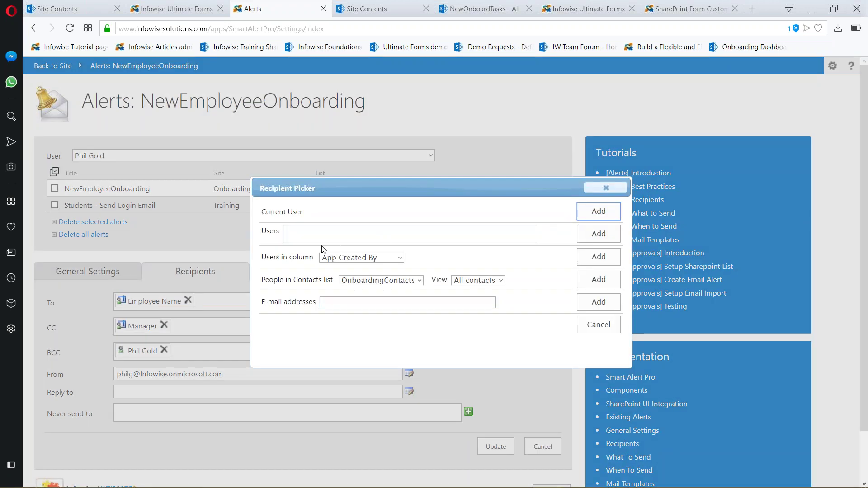
pyautogui.click(401, 257)
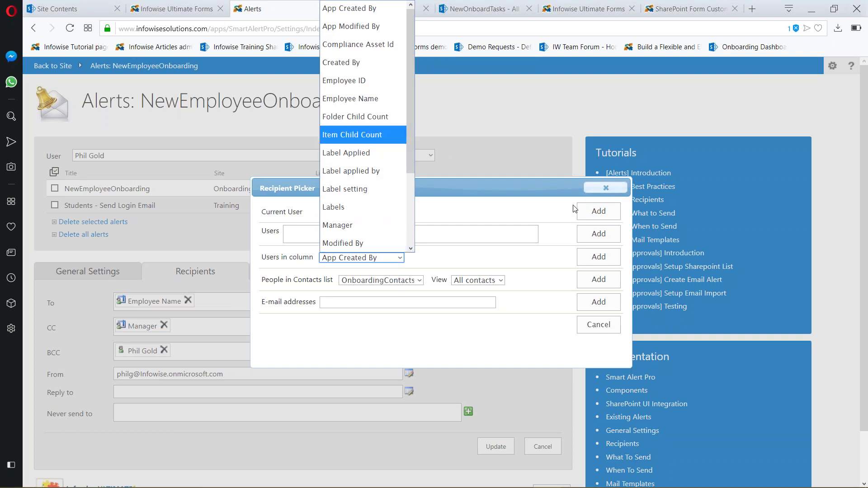
pyautogui.click(611, 188)
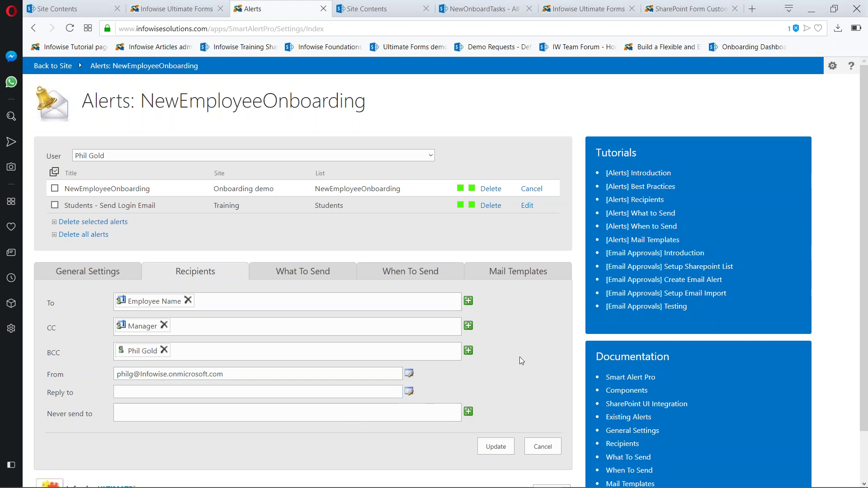
# Step: Review the alert's What To Send conditions, When To Send schedule and assigned mail templates
pyautogui.scroll(-1, 521, 360)
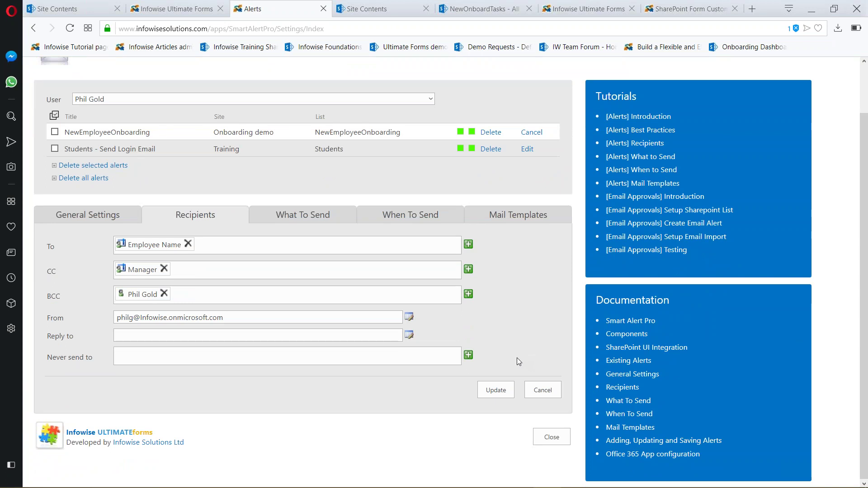
pyautogui.click(316, 220)
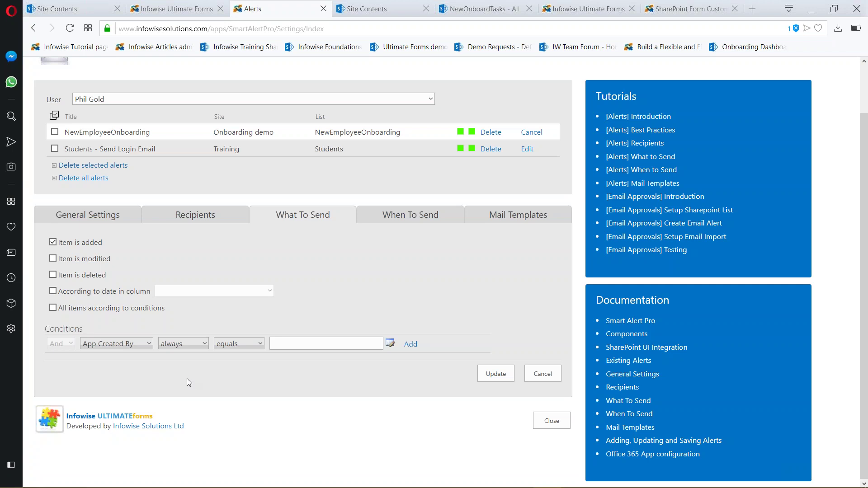
pyautogui.click(421, 217)
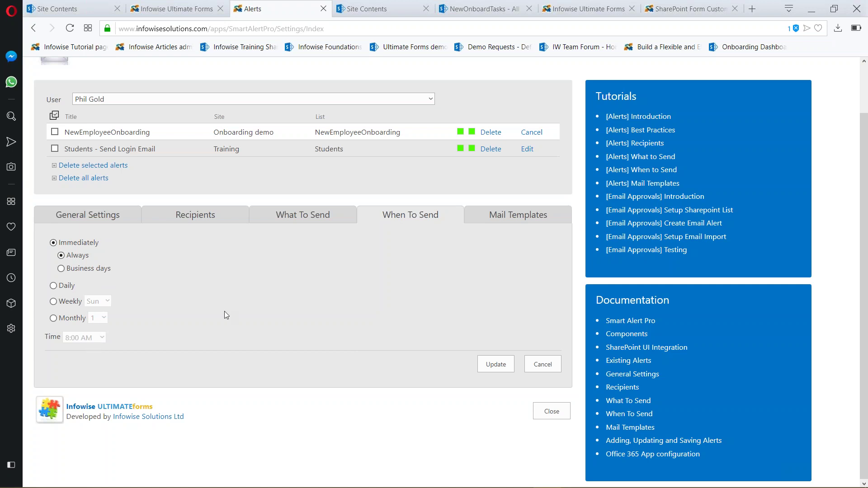
pyautogui.click(517, 223)
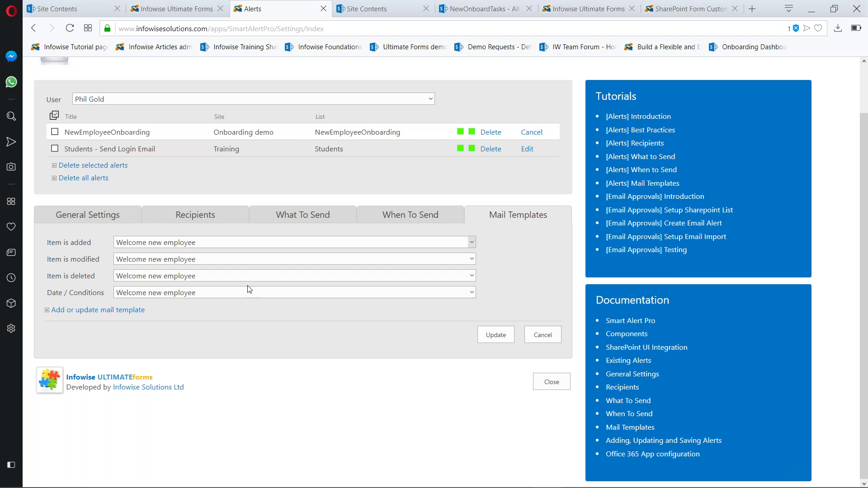
# Step: Review the "Welcome new employee" mail template with its insertable list columns, and close the template and the Alerts settings without saving
pyautogui.click(89, 310)
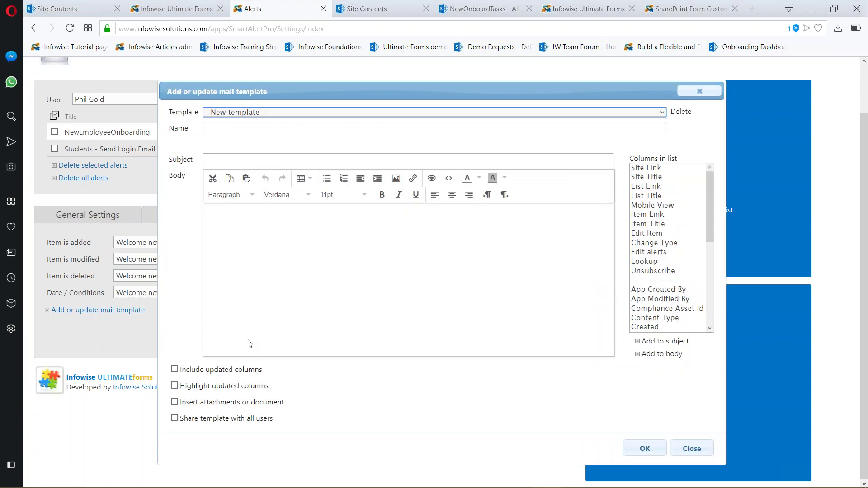
pyautogui.click(663, 115)
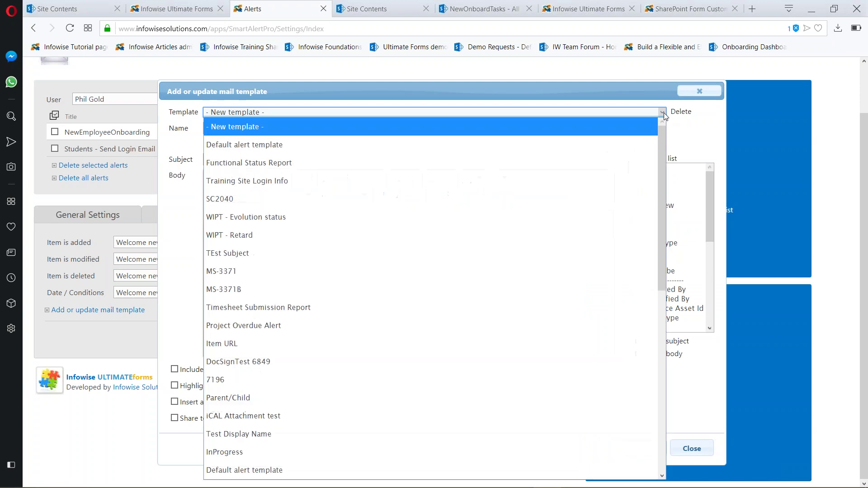
pyautogui.scroll(-2, 387, 275)
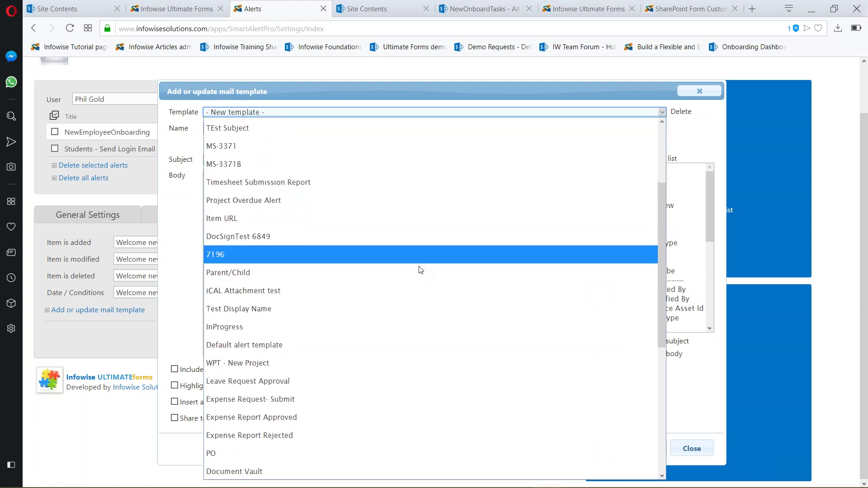
pyautogui.scroll(-5, 423, 269)
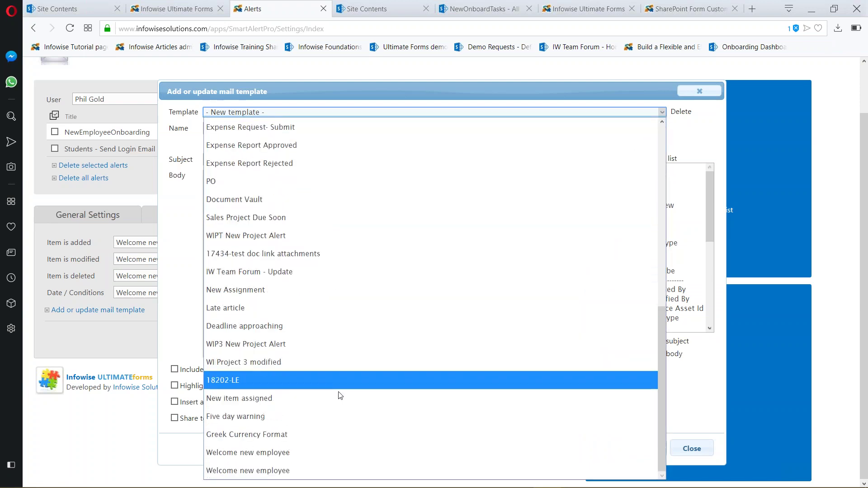
pyautogui.click(261, 453)
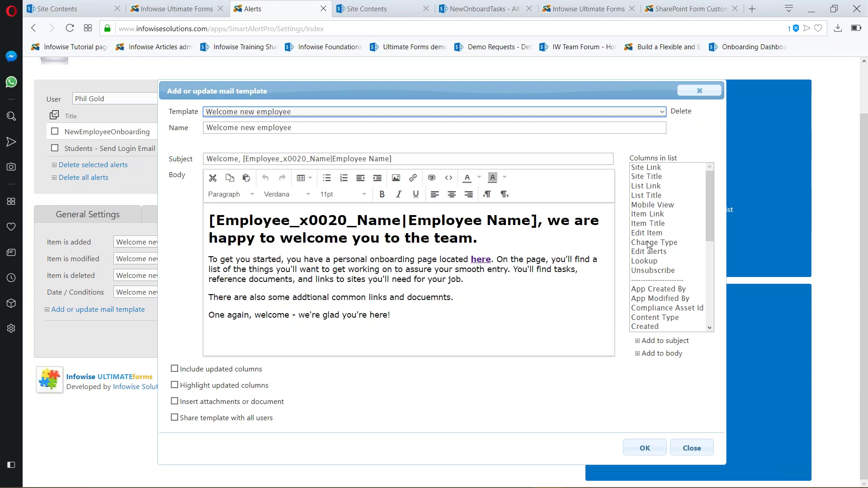
pyautogui.moveTo(710, 201)
pyautogui.mouseDown()
pyautogui.moveTo(722, 276)
pyautogui.moveTo(716, 201)
pyautogui.mouseUp()
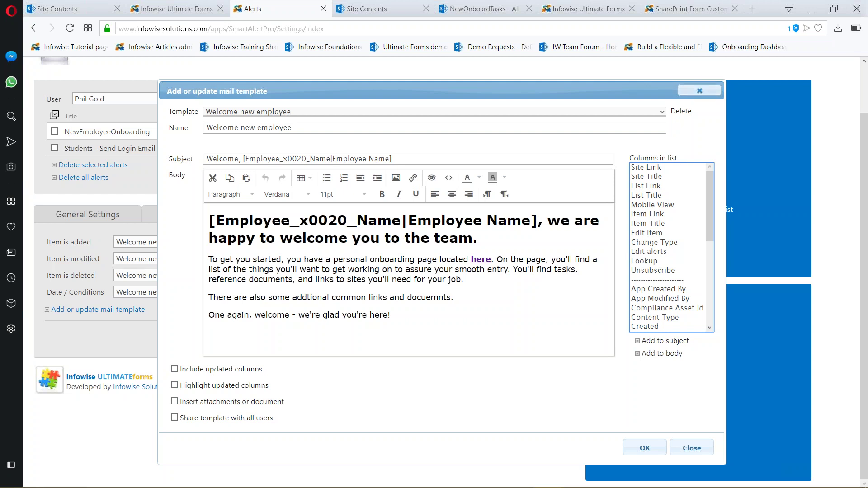
pyautogui.click(700, 91)
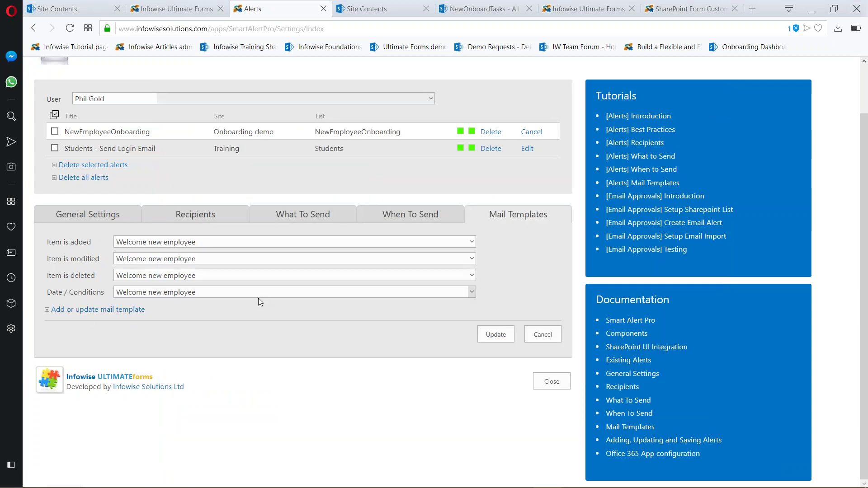
pyautogui.scroll(2, 253, 343)
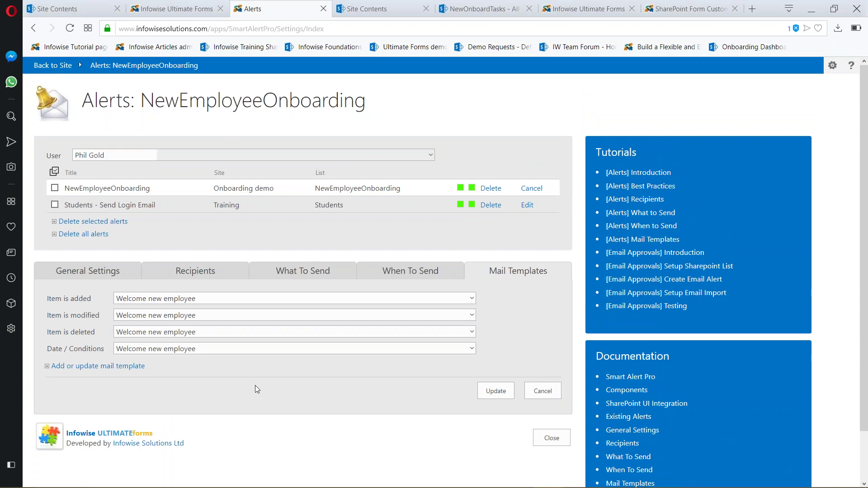
pyautogui.click(551, 438)
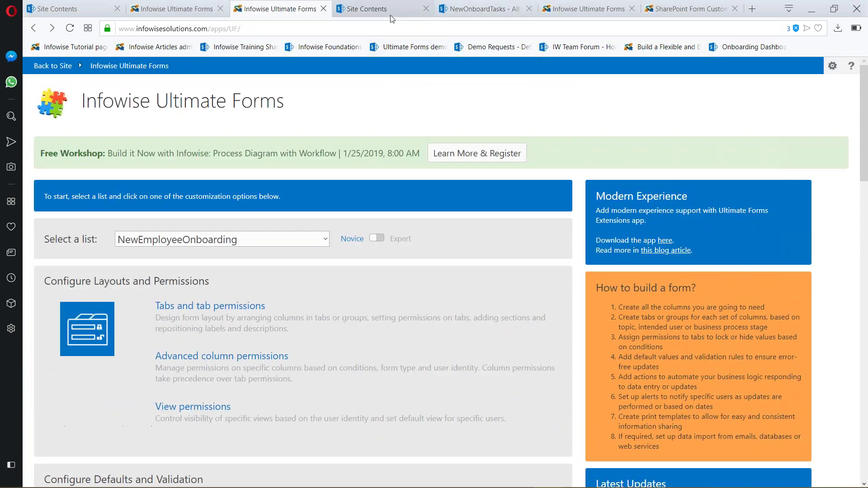
# Step: From the site contents, open the Onboarding Home page and go to My Onboarding Page
pyautogui.click(391, 13)
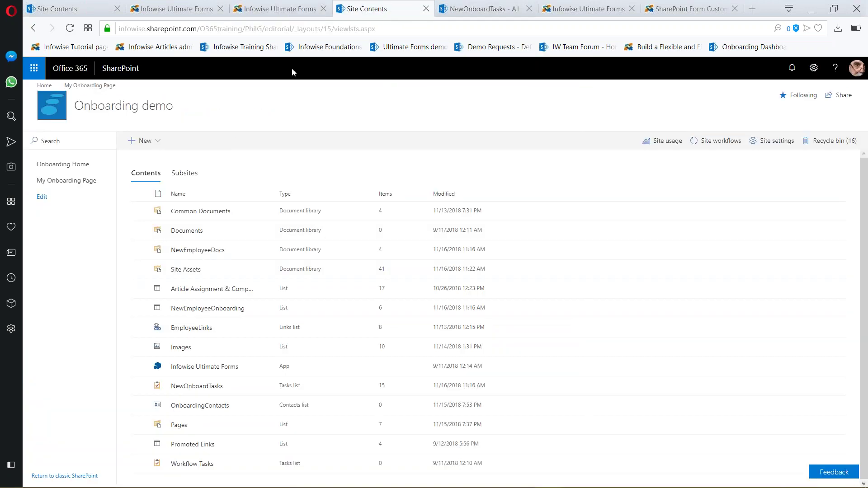
pyautogui.click(81, 160)
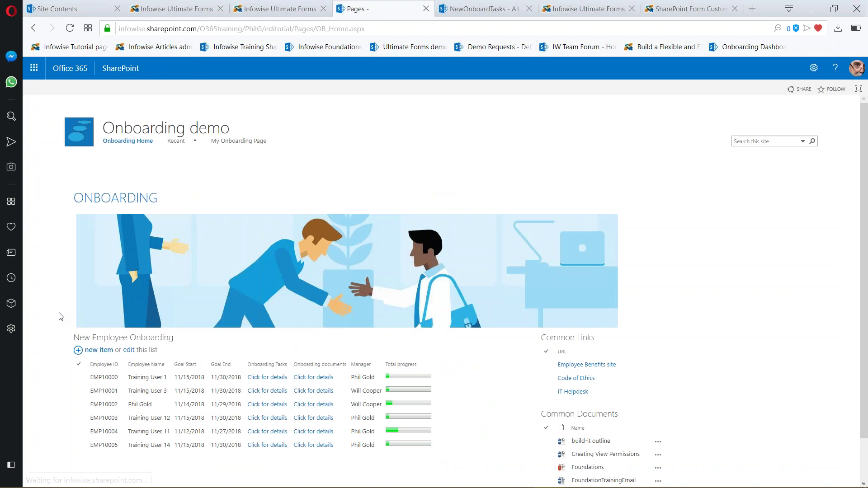
pyautogui.click(243, 142)
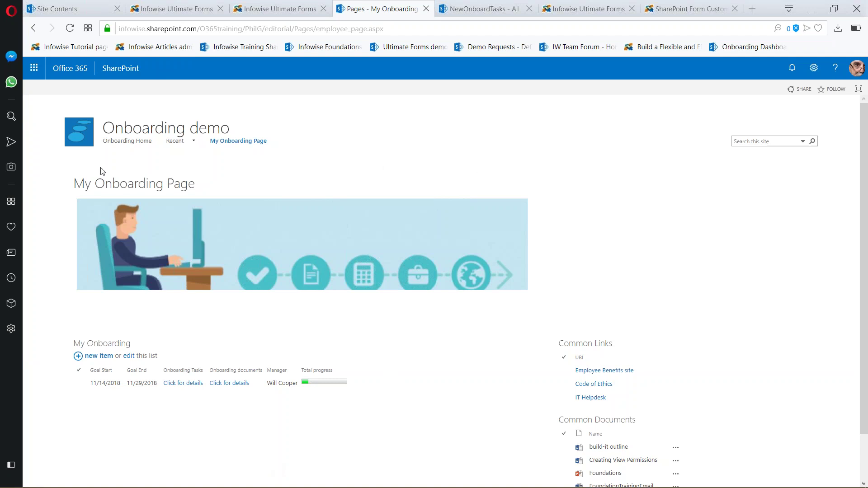
# Step: Open Onboarding Home in a separate tab, compare its employee list with the personal entry, and return to My Onboarding Page
pyautogui.rightClick(129, 142)
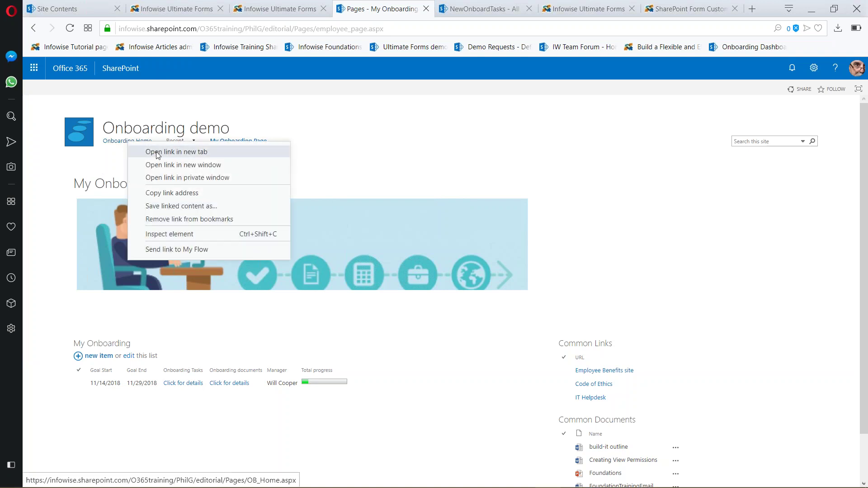
pyautogui.click(158, 152)
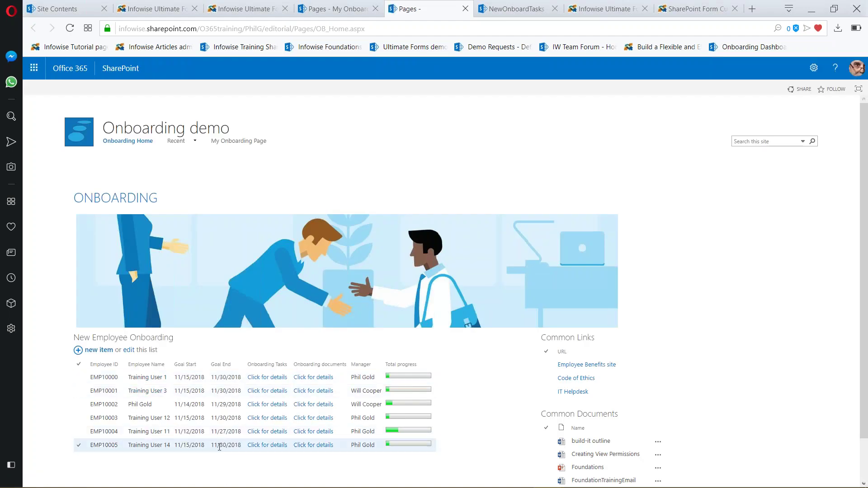
pyautogui.click(140, 405)
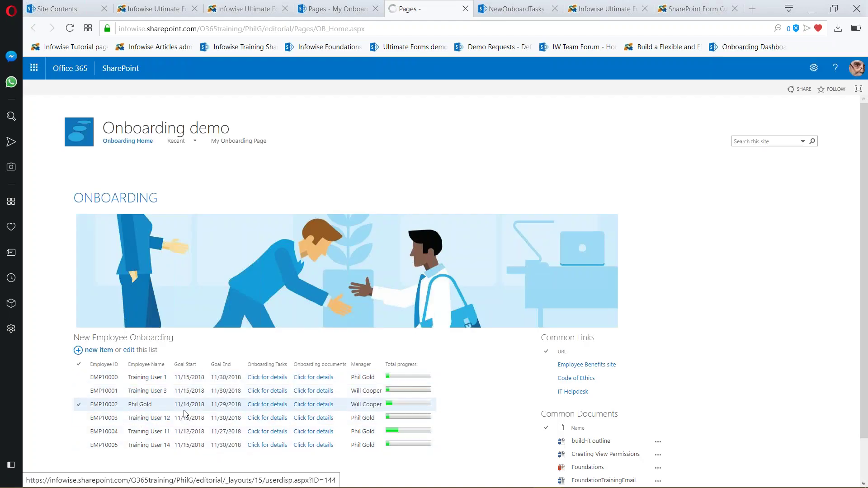
pyautogui.click(336, 14)
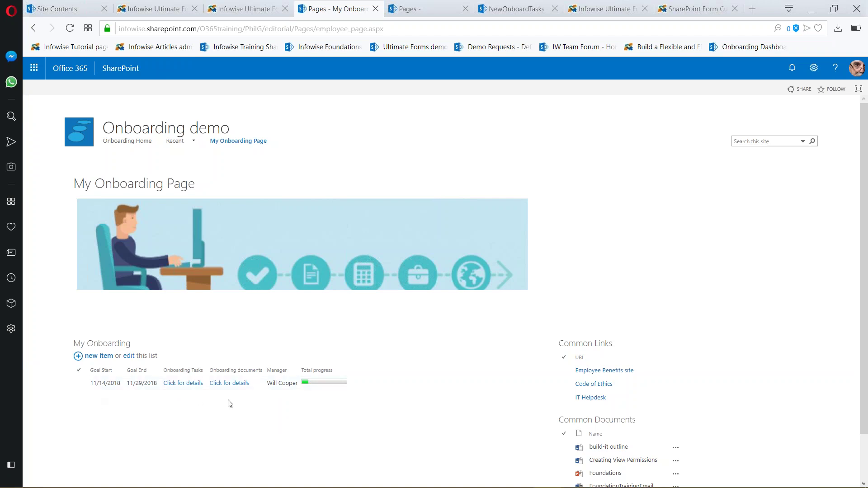
# Step: Expand the onboarding tasks and documents of the My Onboarding entry, and collapse the documents again
pyautogui.click(184, 383)
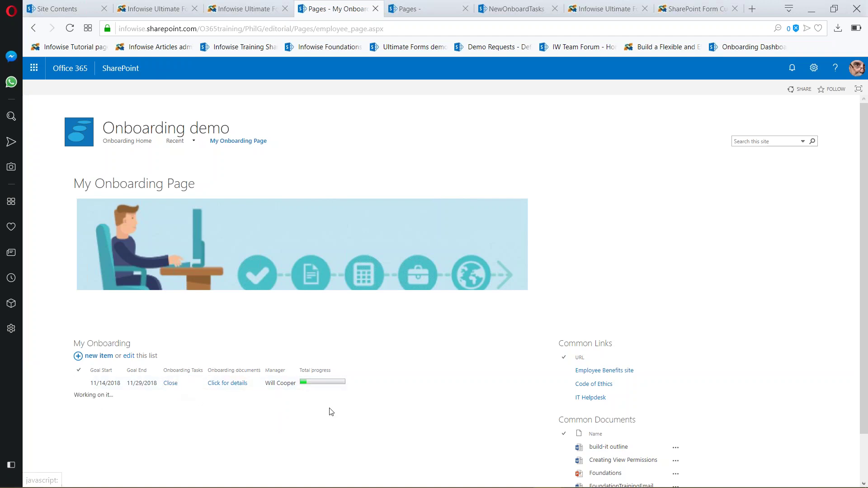
pyautogui.scroll(-1, 443, 354)
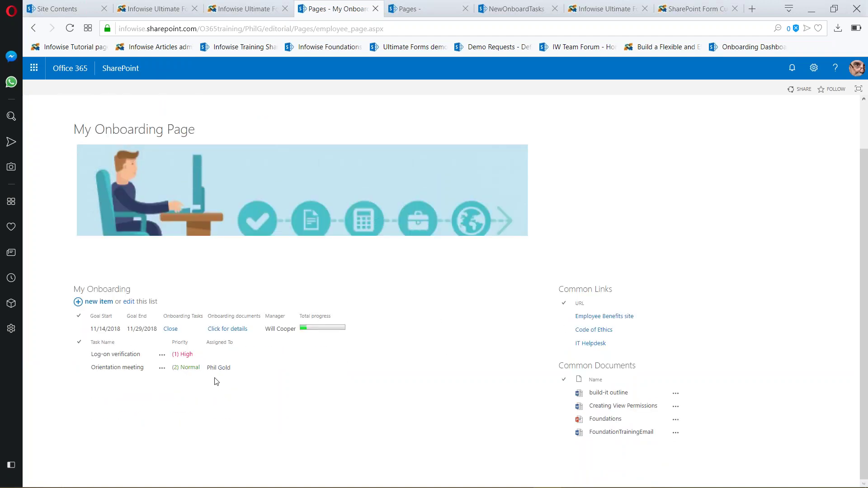
pyautogui.click(228, 329)
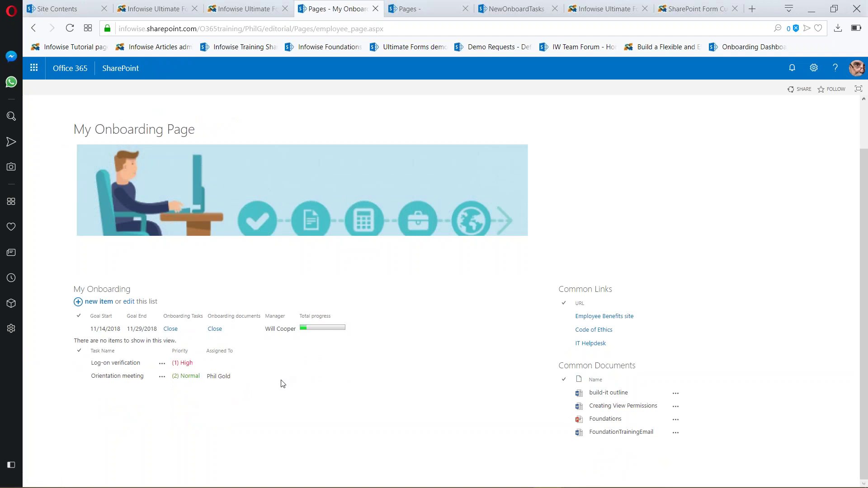
pyautogui.click(213, 330)
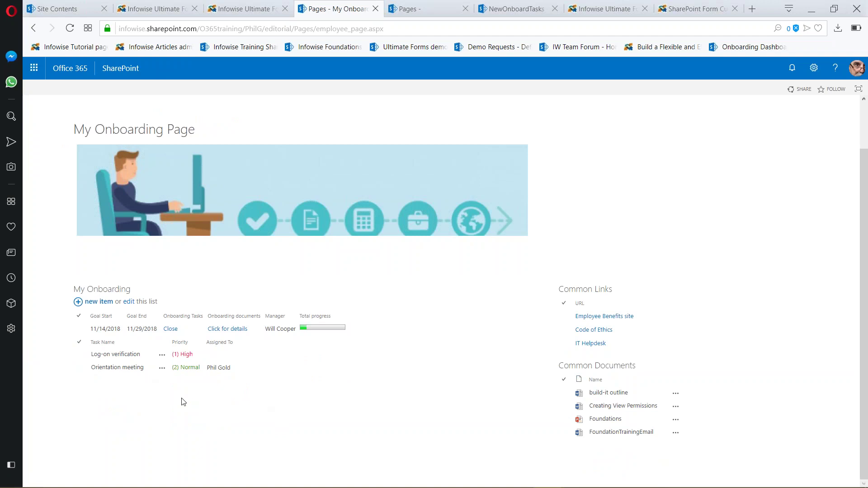
pyautogui.click(129, 302)
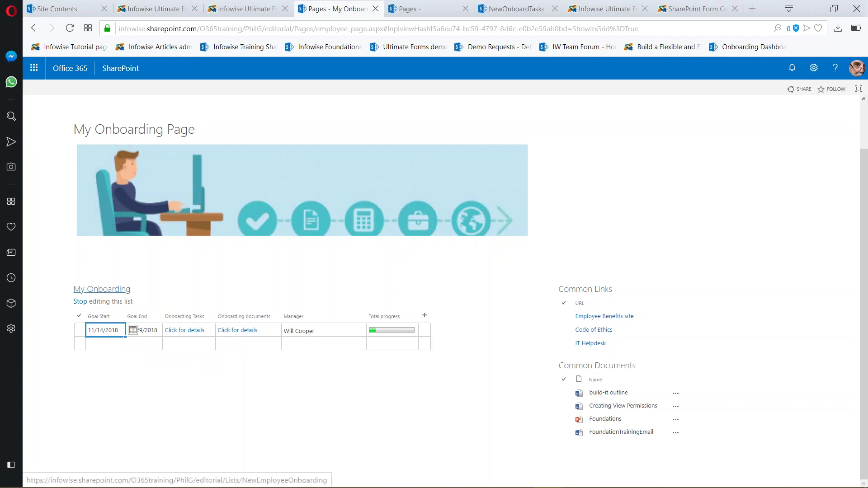
pyautogui.click(78, 303)
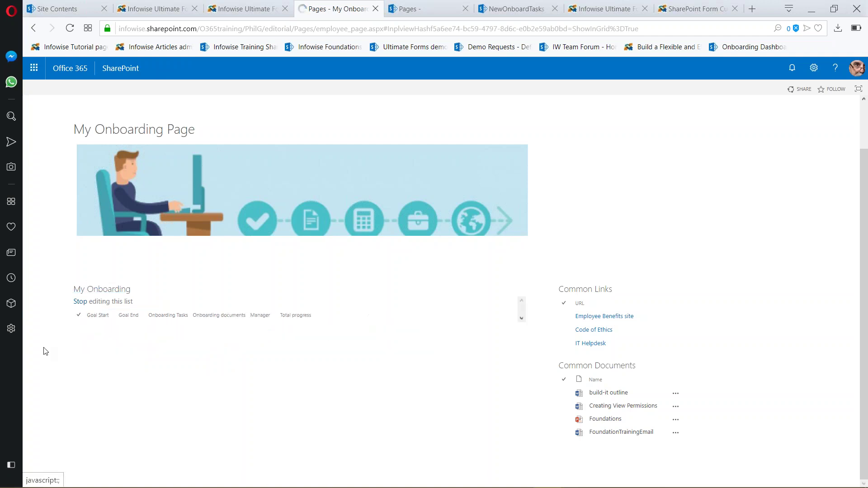
pyautogui.click(78, 333)
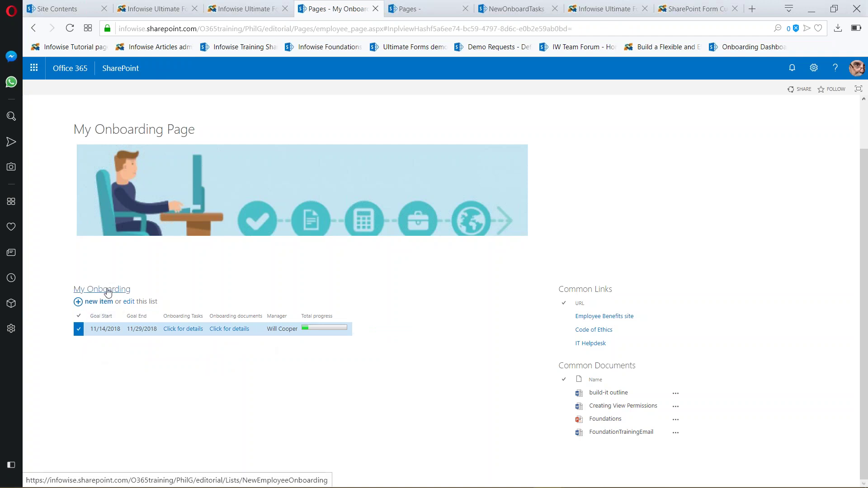
# Step: Open the full NewEmployeeOnboarding list, open the Training User 12 item for editing, and review its tasks and documents
pyautogui.click(111, 290)
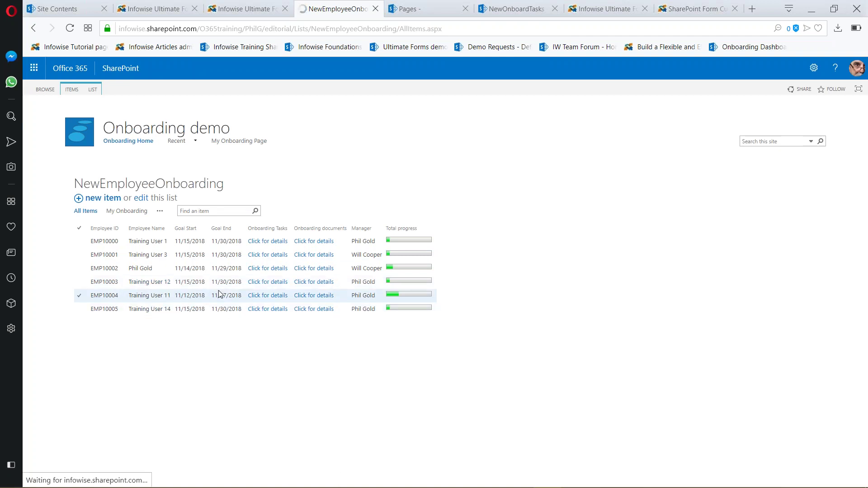
pyautogui.click(79, 281)
pyautogui.click(72, 90)
pyautogui.click(100, 113)
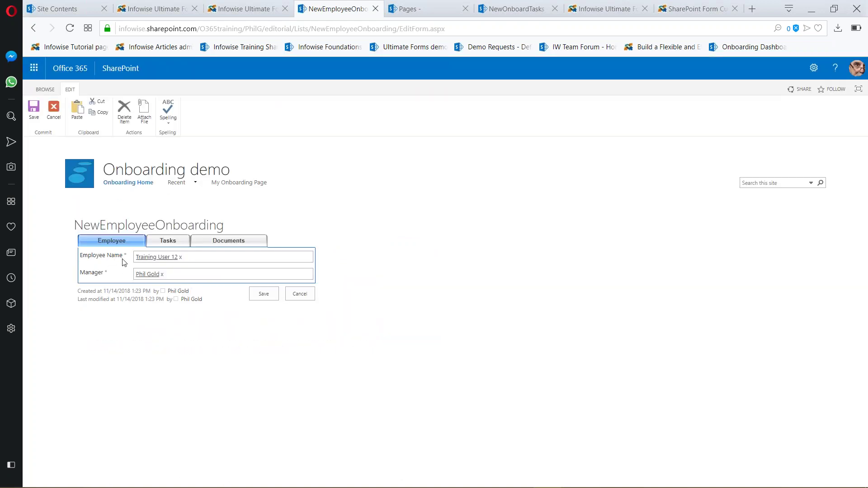
pyautogui.click(170, 244)
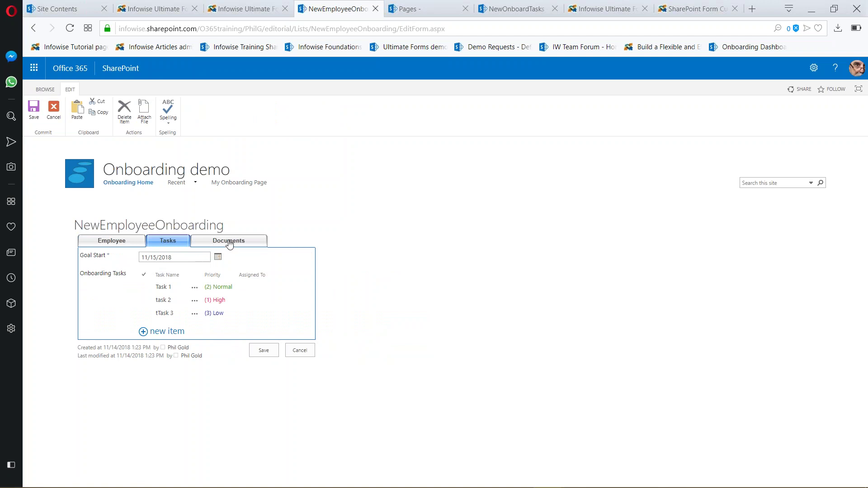
pyautogui.click(229, 243)
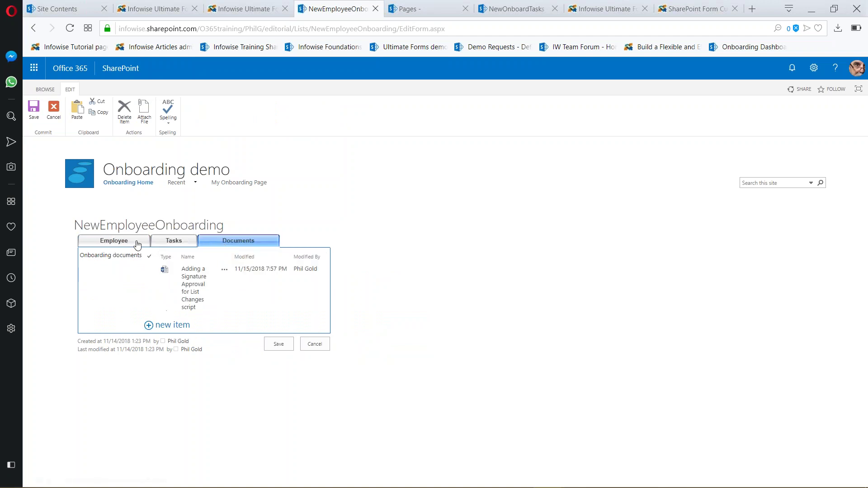
pyautogui.click(185, 243)
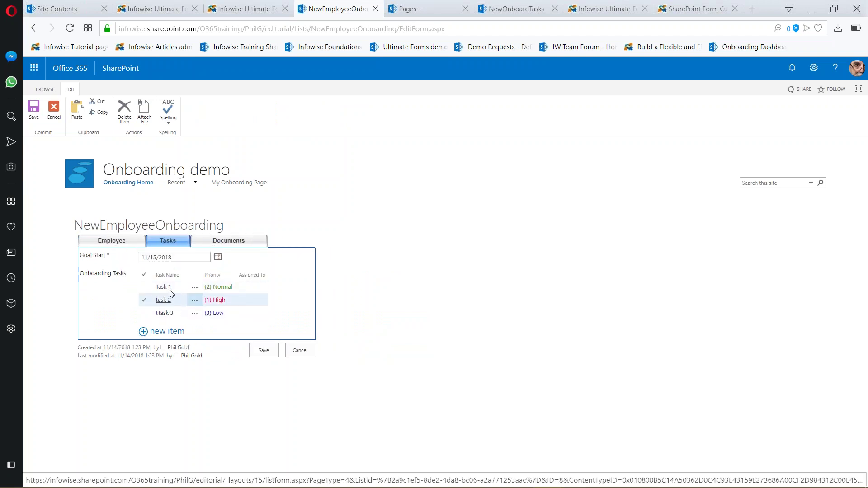
# Step: View Task 1's details and task progress, close the task and the employee form without saving, and return to My Onboarding Page
pyautogui.moveTo(164, 288); pyautogui.dragTo(161, 288)
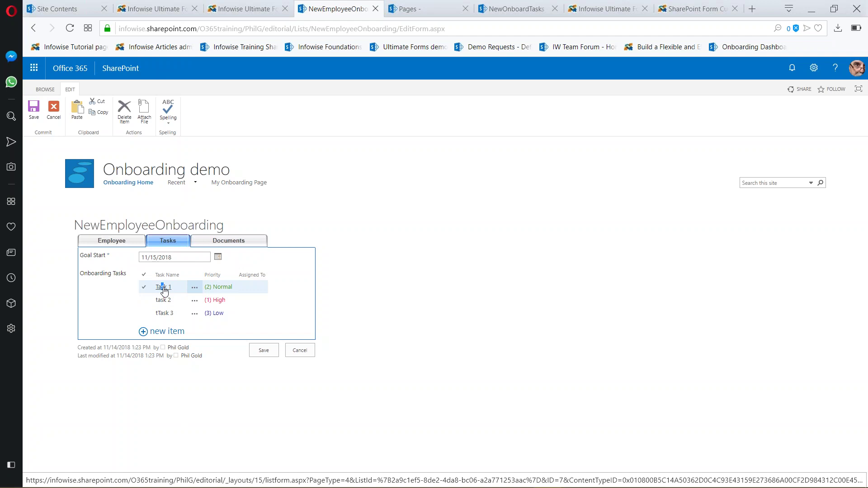
pyautogui.click(164, 288)
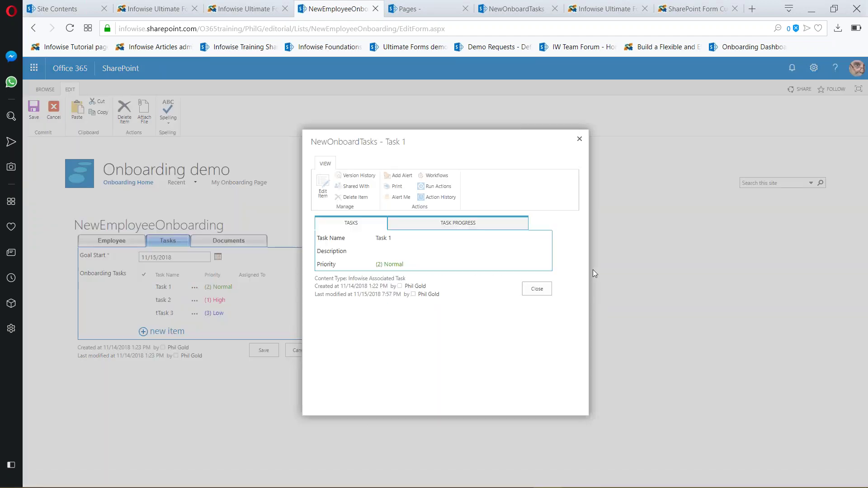
pyautogui.click(413, 226)
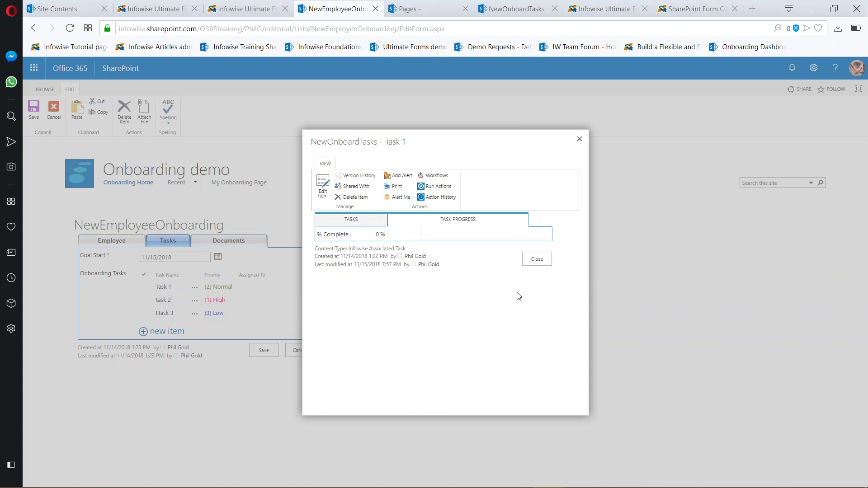
pyautogui.click(544, 261)
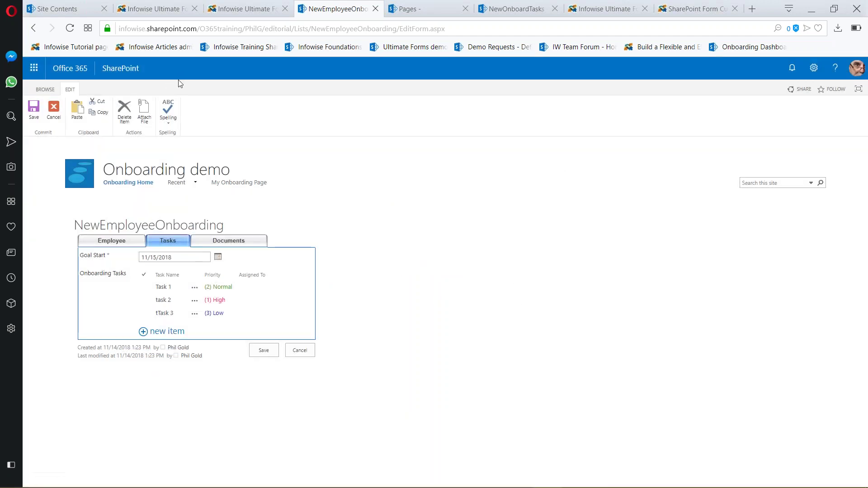
pyautogui.click(54, 110)
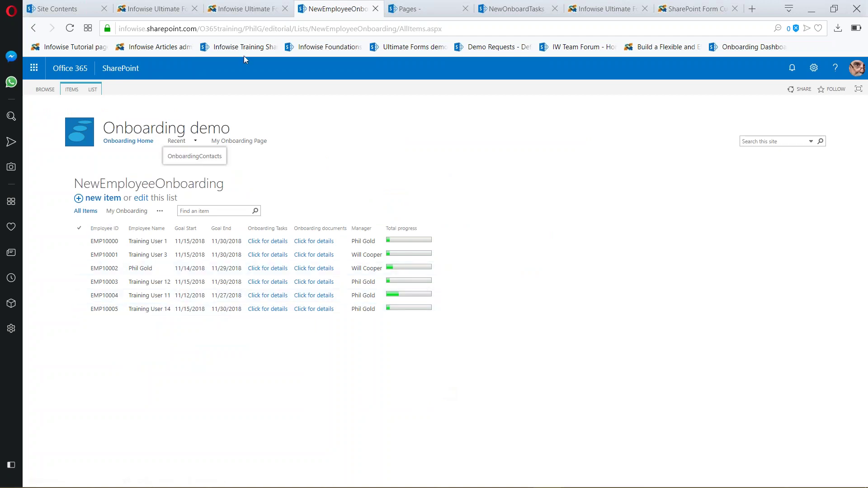
pyautogui.click(238, 140)
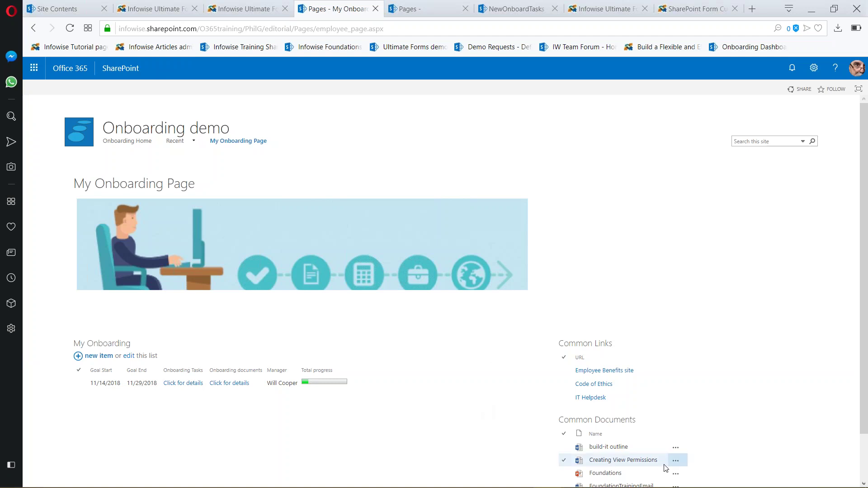
# Step: Switch to the Onboarding Workflow webinar presentation in PowerPoint, show the Next steps slide as a slide show, and minimize PowerPoint
pyautogui.moveTo(663, 487)
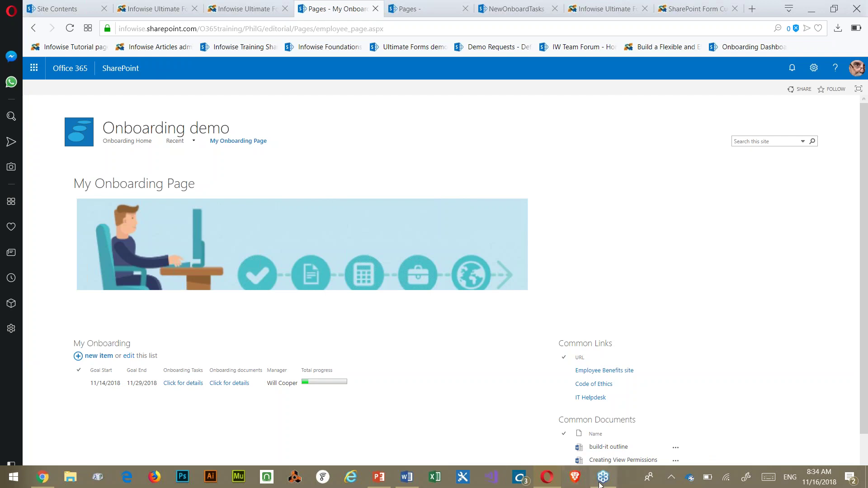
pyautogui.click(385, 485)
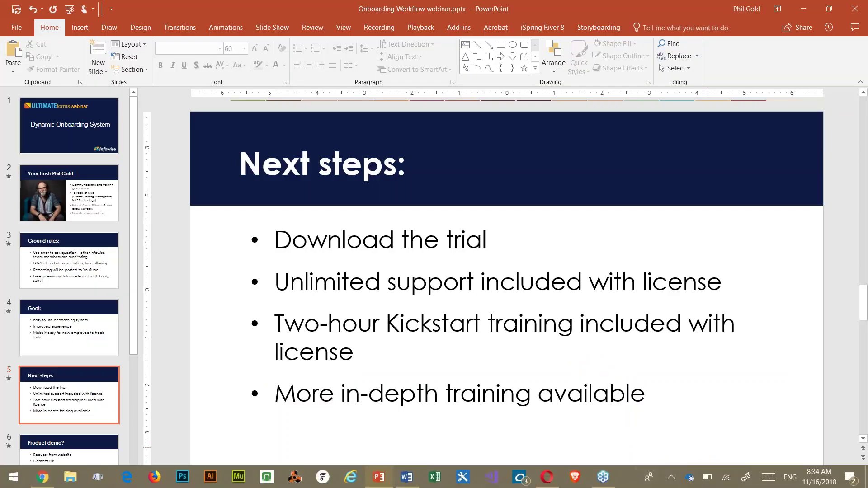
pyautogui.click(752, 482)
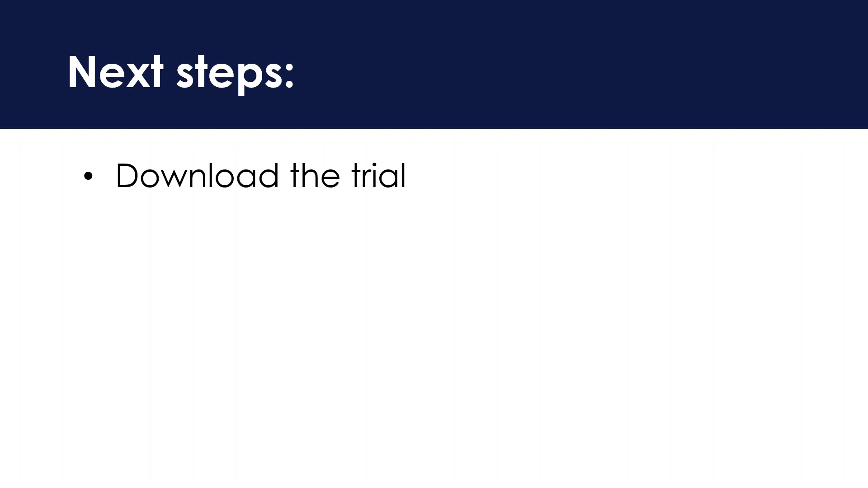
pyautogui.press('Escape')
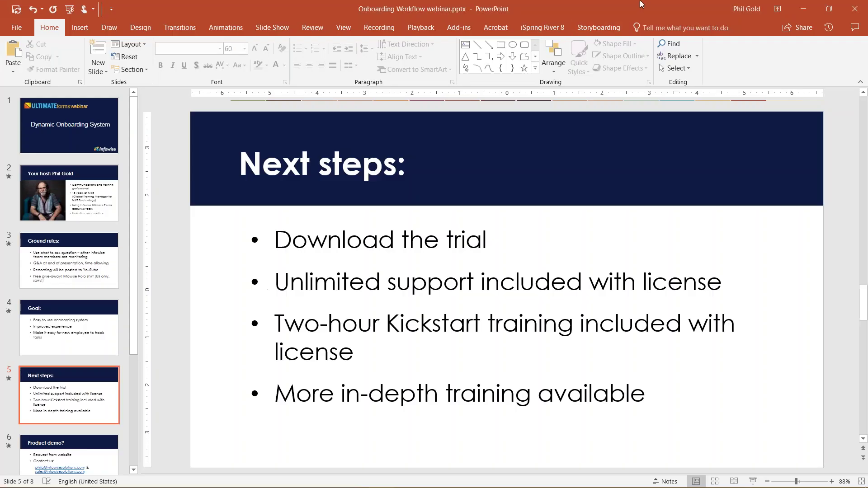
pyautogui.click(803, 9)
# Step: Look through the open browser pages and load the bookmarked Infowise Tutorials page in place of the first Site Contents page
pyautogui.click(603, 9)
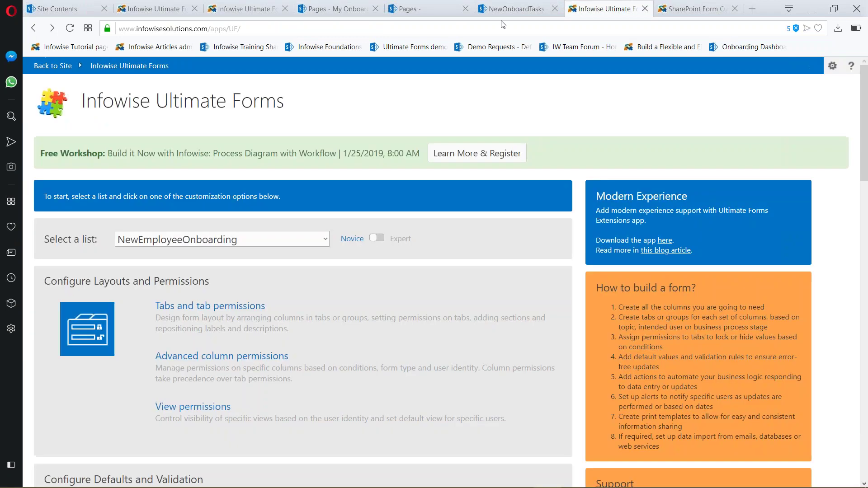
pyautogui.click(149, 9)
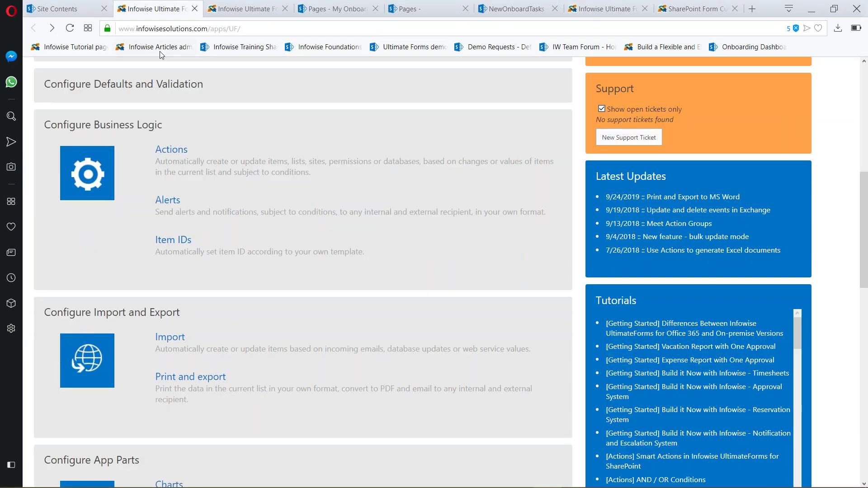
pyautogui.click(73, 7)
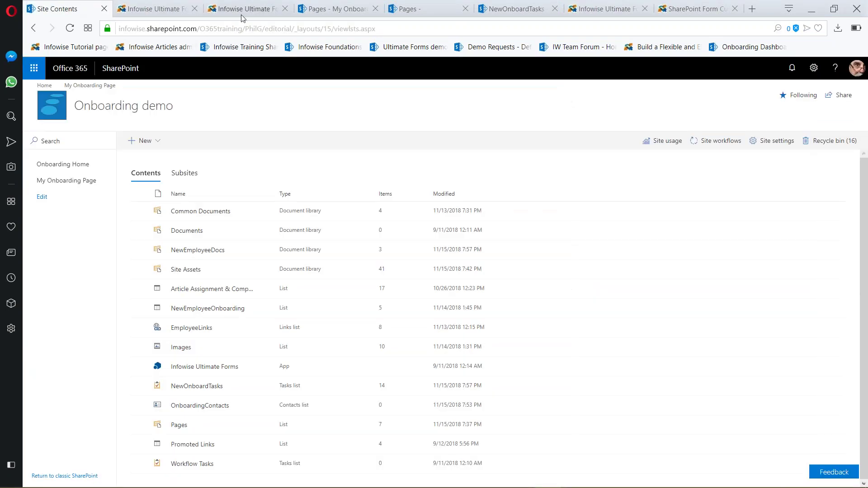
pyautogui.click(73, 47)
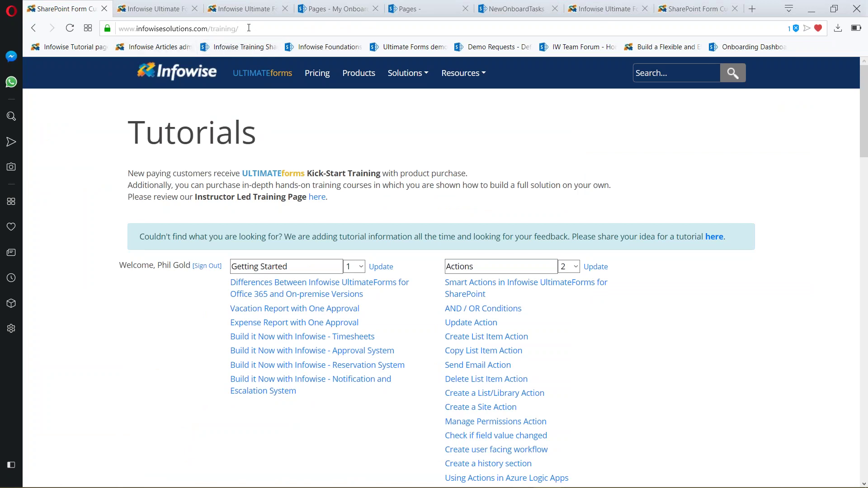
pyautogui.moveTo(249, 28); pyautogui.dragTo(209, 29)
pyautogui.press('Return')
pyautogui.moveTo(244, 28); pyautogui.dragTo(208, 28)
pyautogui.press('BackSpace')
pyautogui.press('Return')
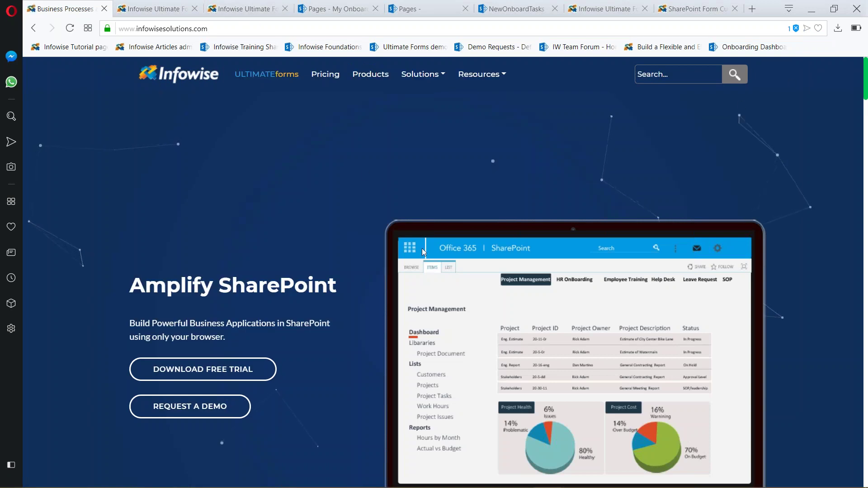
# Step: Open the free trial download form and choose Office 365 as the platform
pyautogui.click(228, 379)
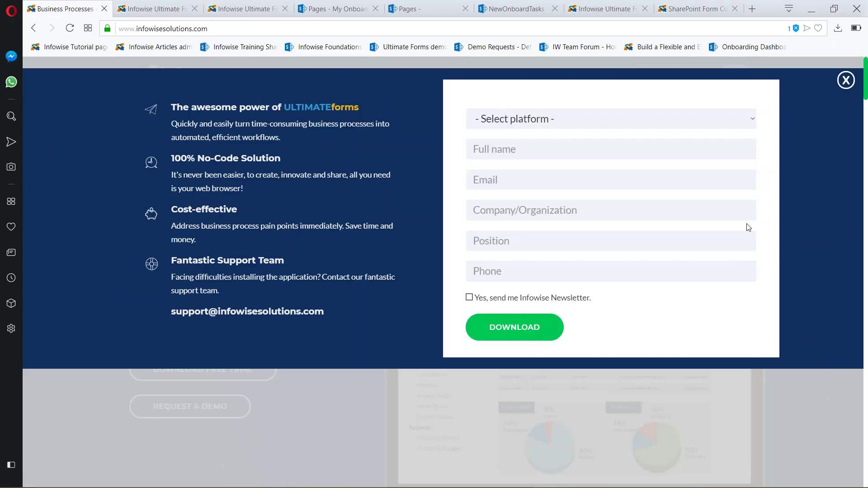
pyautogui.click(752, 117)
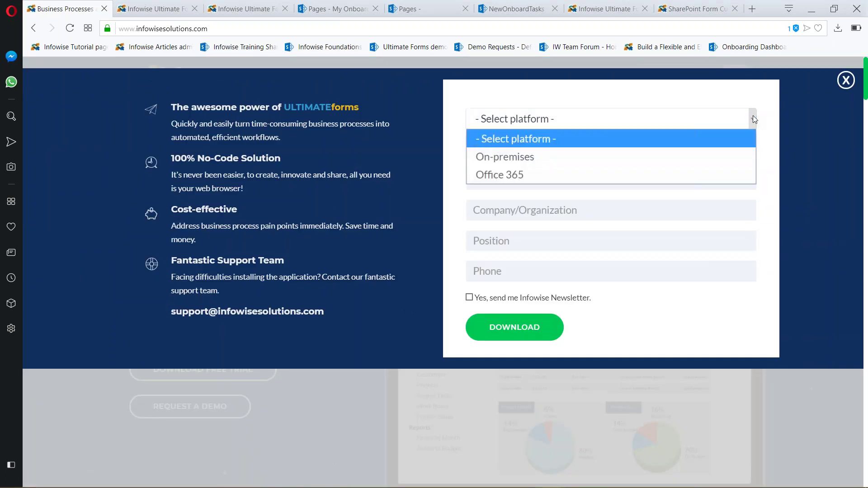
pyautogui.click(589, 178)
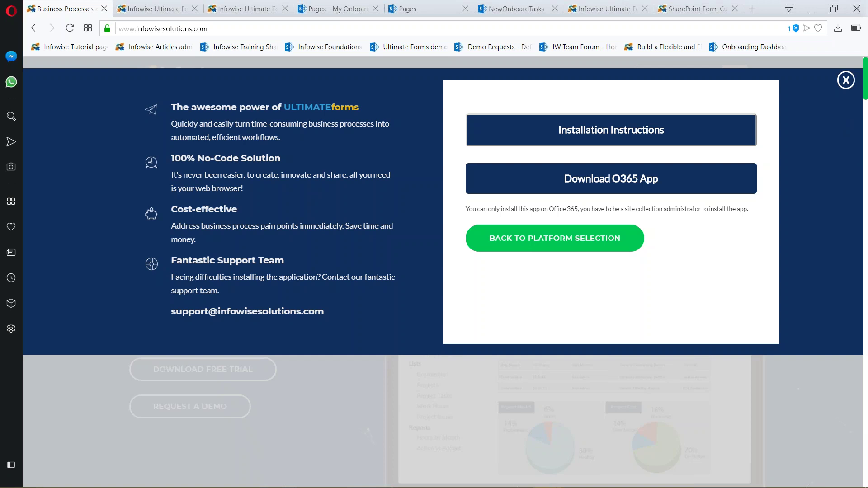
# Step: Switch back to the Next steps slide of the Onboarding Workflow webinar presentation in PowerPoint
pyautogui.moveTo(547, 487)
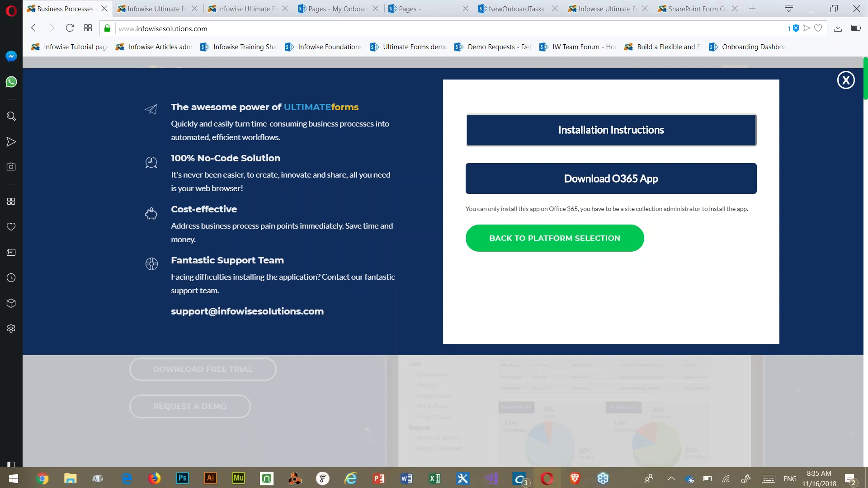
pyautogui.click(379, 477)
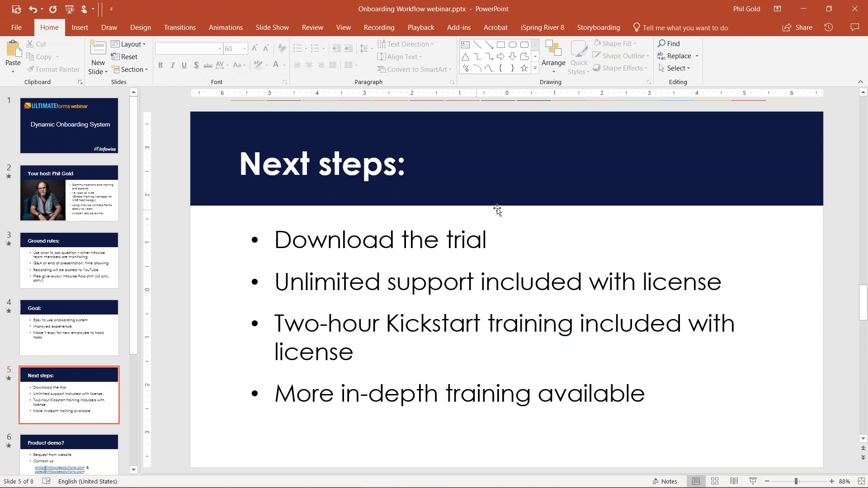